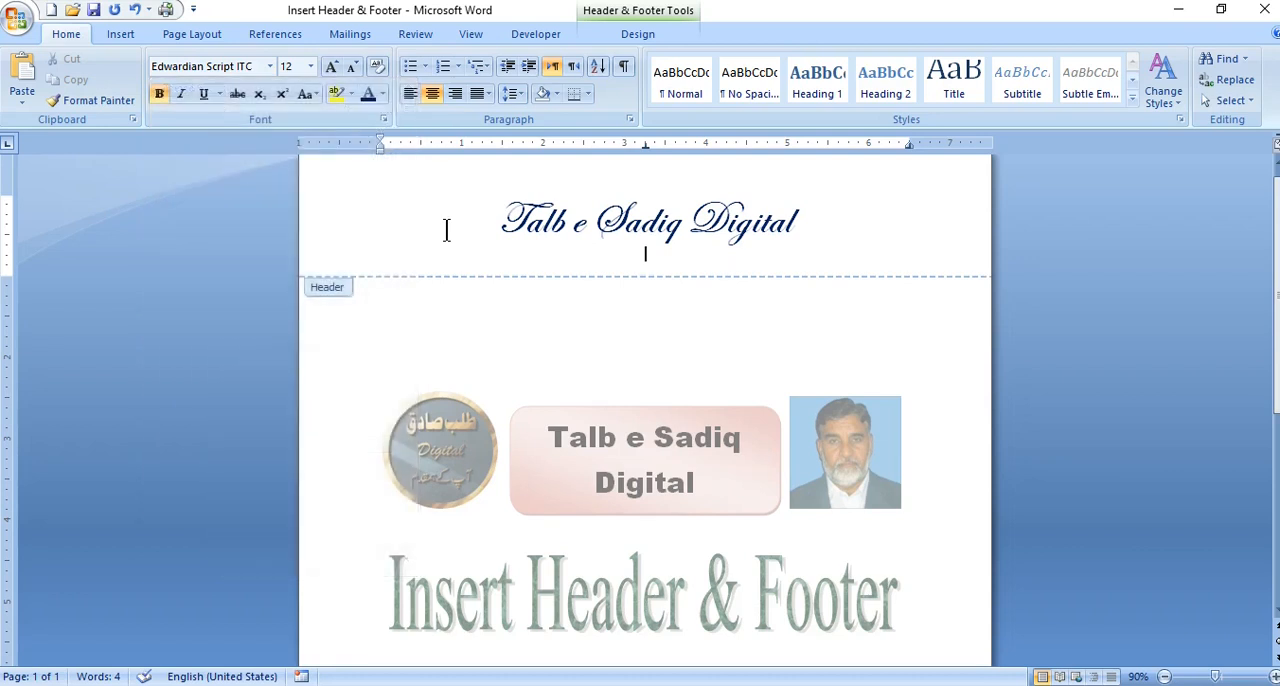
- Enter "FDFDSF DFDSF GFDG" as a second line of the header, under the large title
{"action": "type", "text": "FDFDSFDSFDF"}
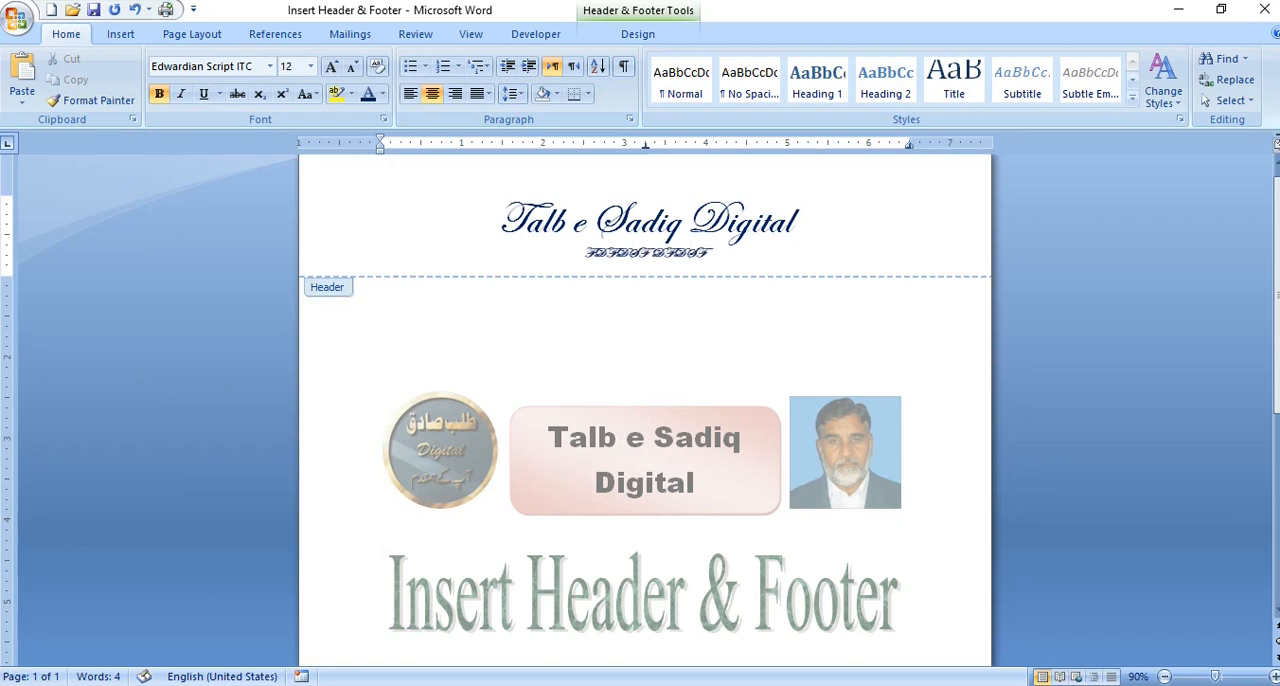
{"action": "type", "text": " GFDG"}
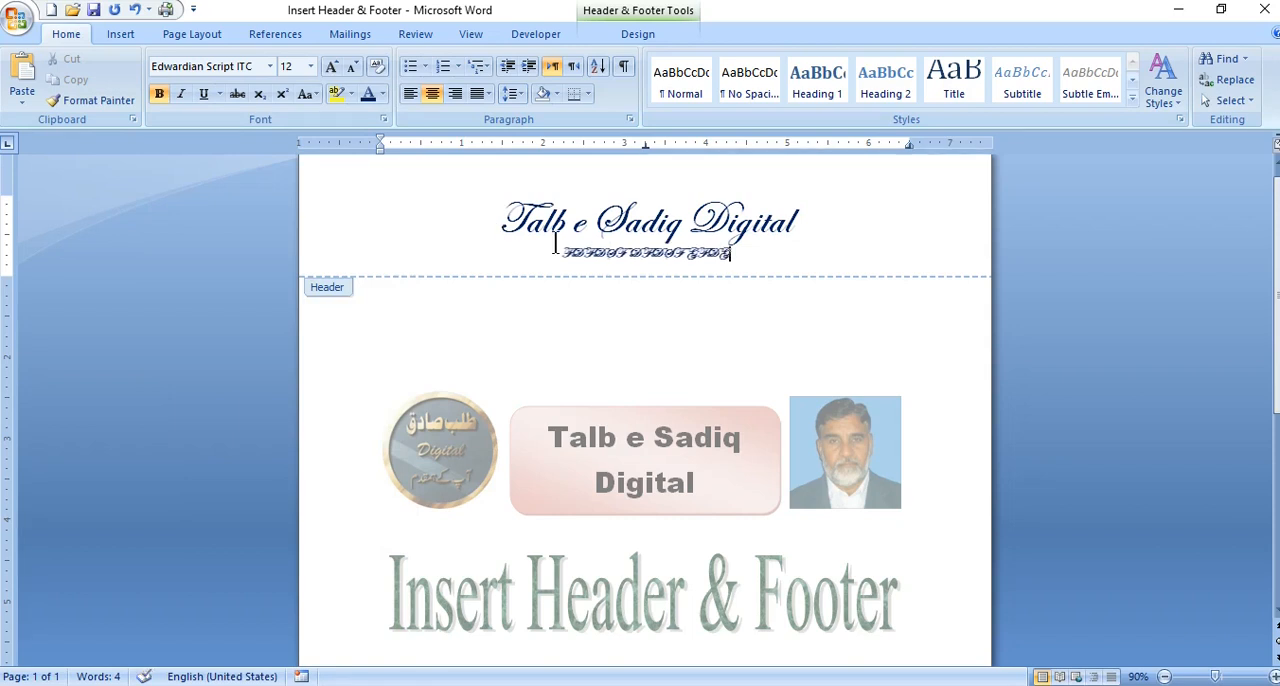
- Set the header's second line in Arial (Body) and colour its text the standard purple
{"action": "left_click_drag", "start_coordinate": [738, 254], "coordinate": [580, 260]}
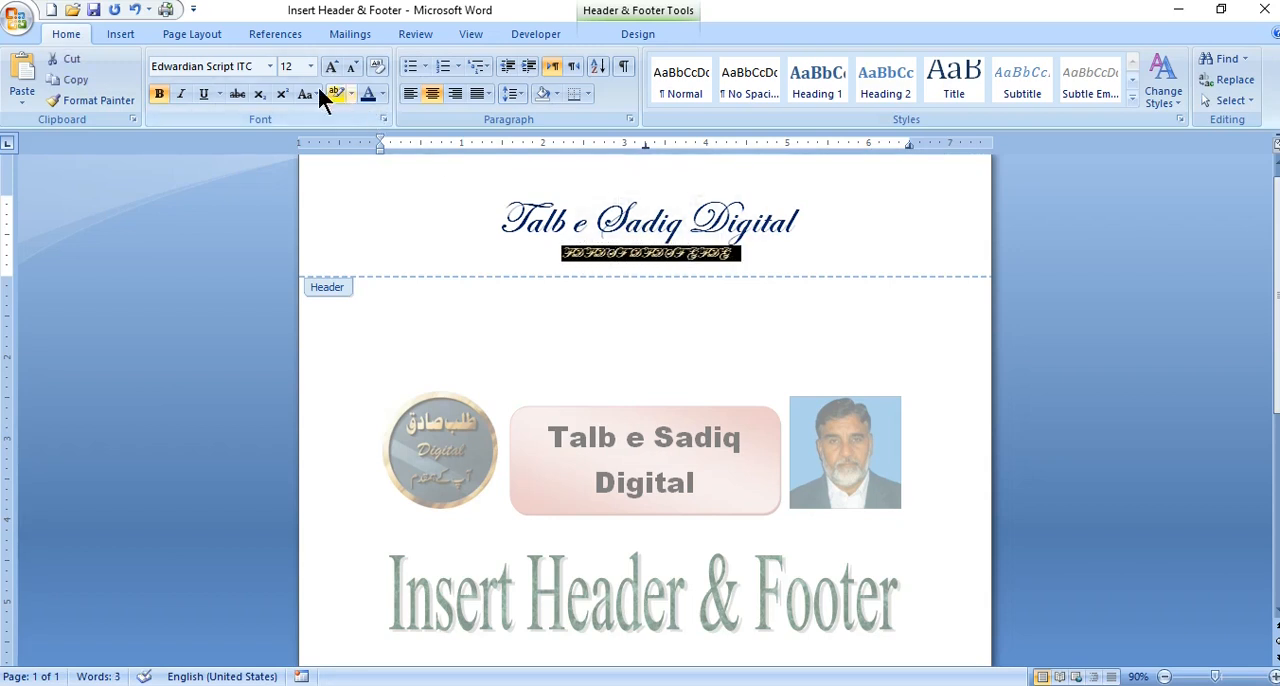
{"action": "left_click", "coordinate": [270, 66]}
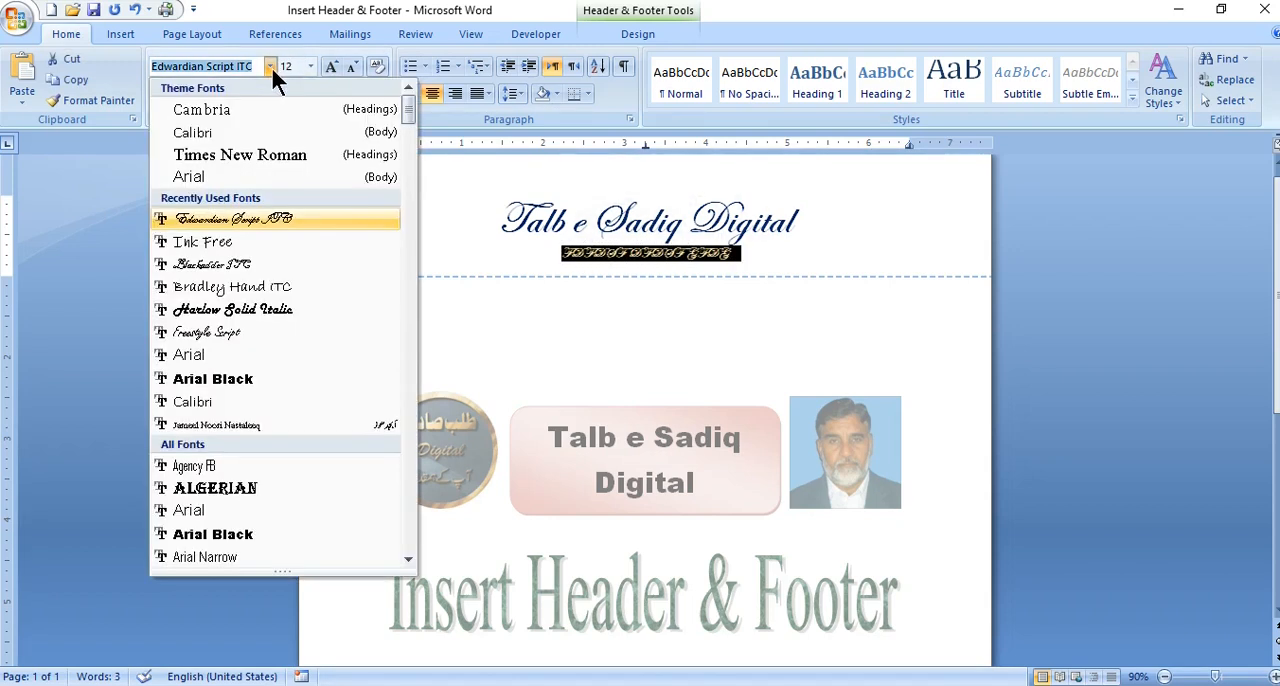
{"action": "left_click", "coordinate": [247, 177]}
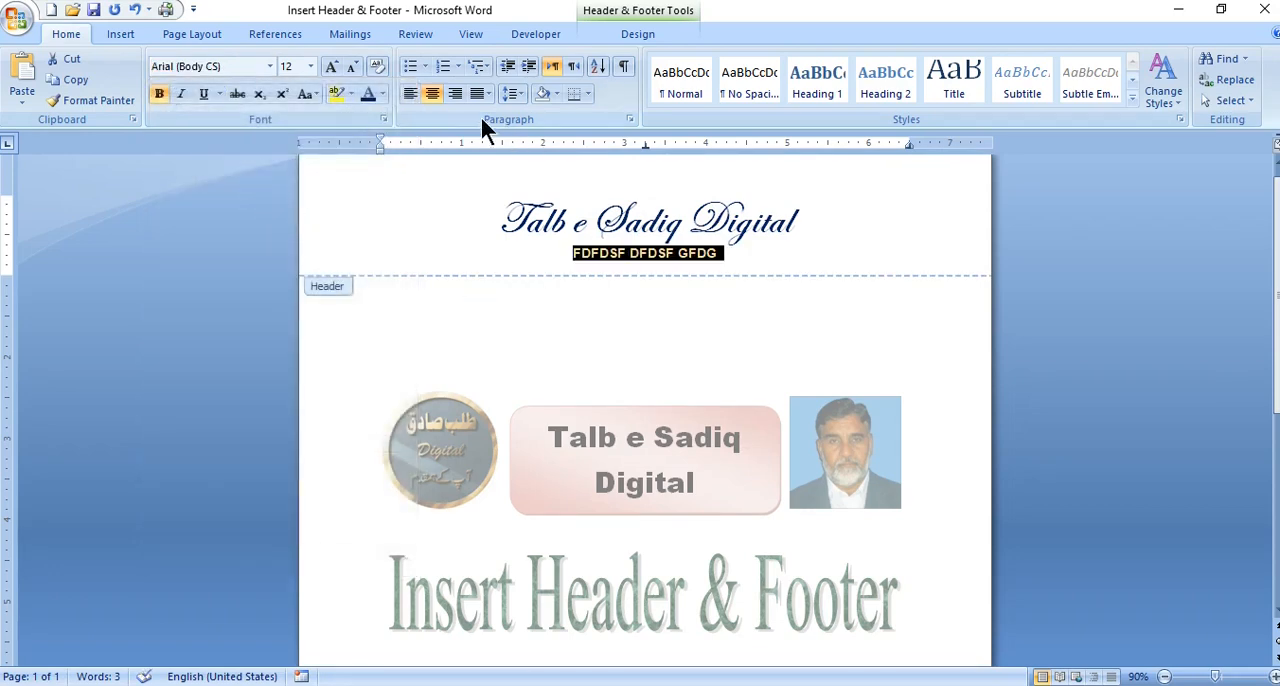
{"action": "left_click", "coordinate": [382, 93]}
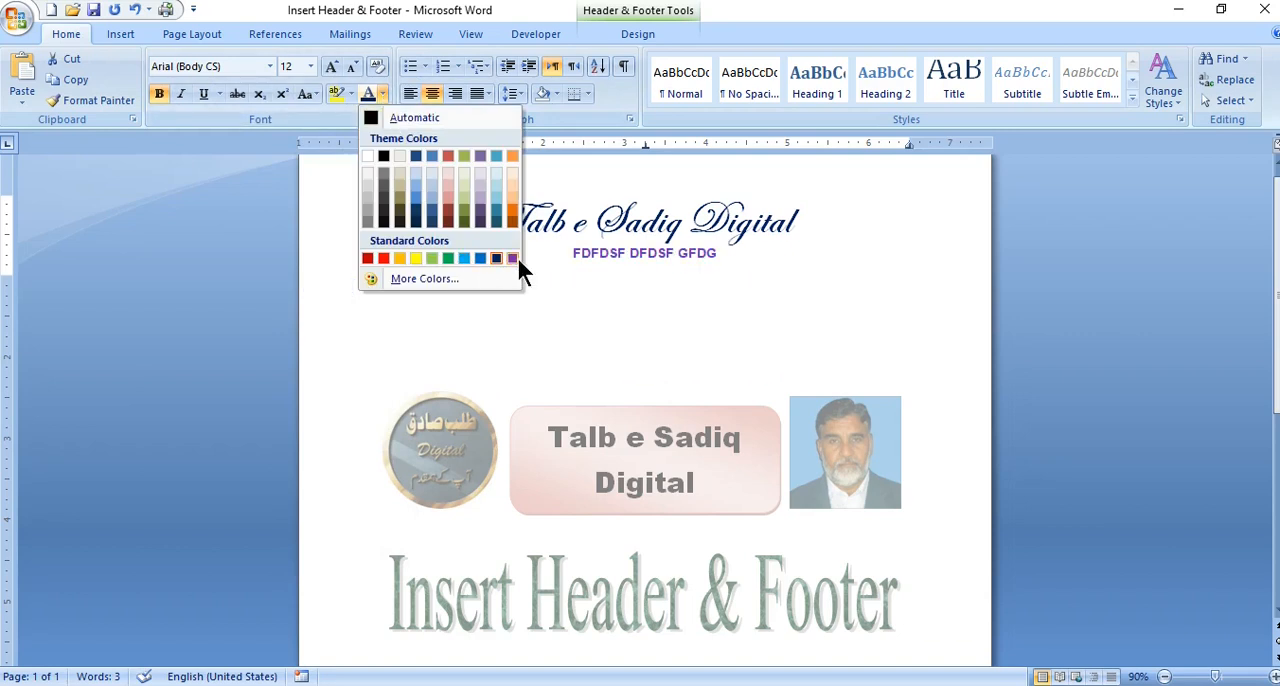
{"action": "left_click", "coordinate": [512, 258]}
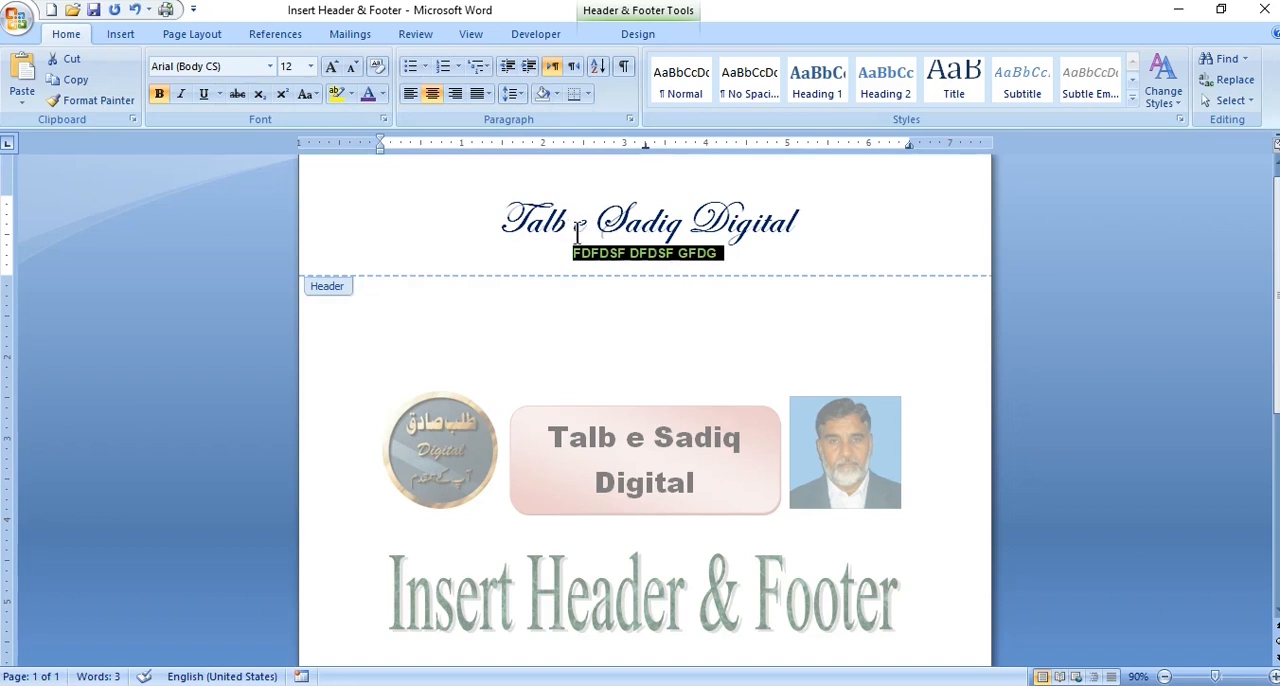
- Insert the logo1 picture from the Desktop on a new line above the header title and shrink it to about 1.16" by 1.15"
{"action": "left_click", "coordinate": [499, 222]}
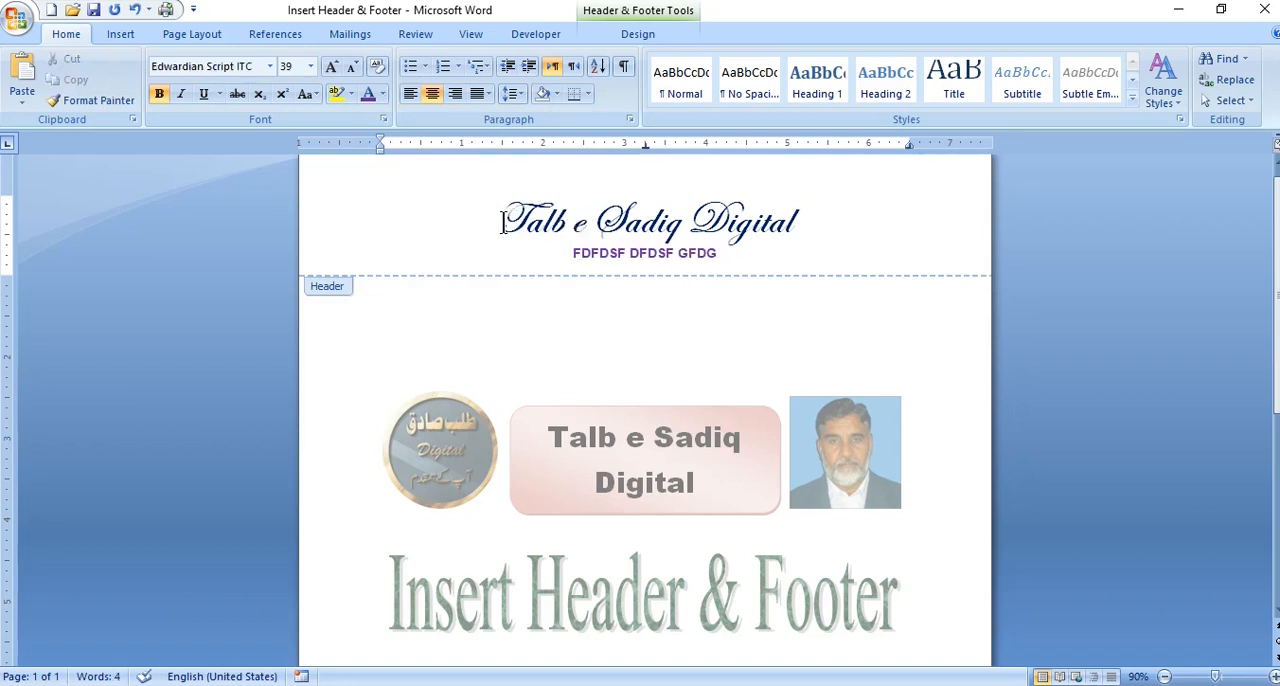
{"action": "key", "text": "Return"}
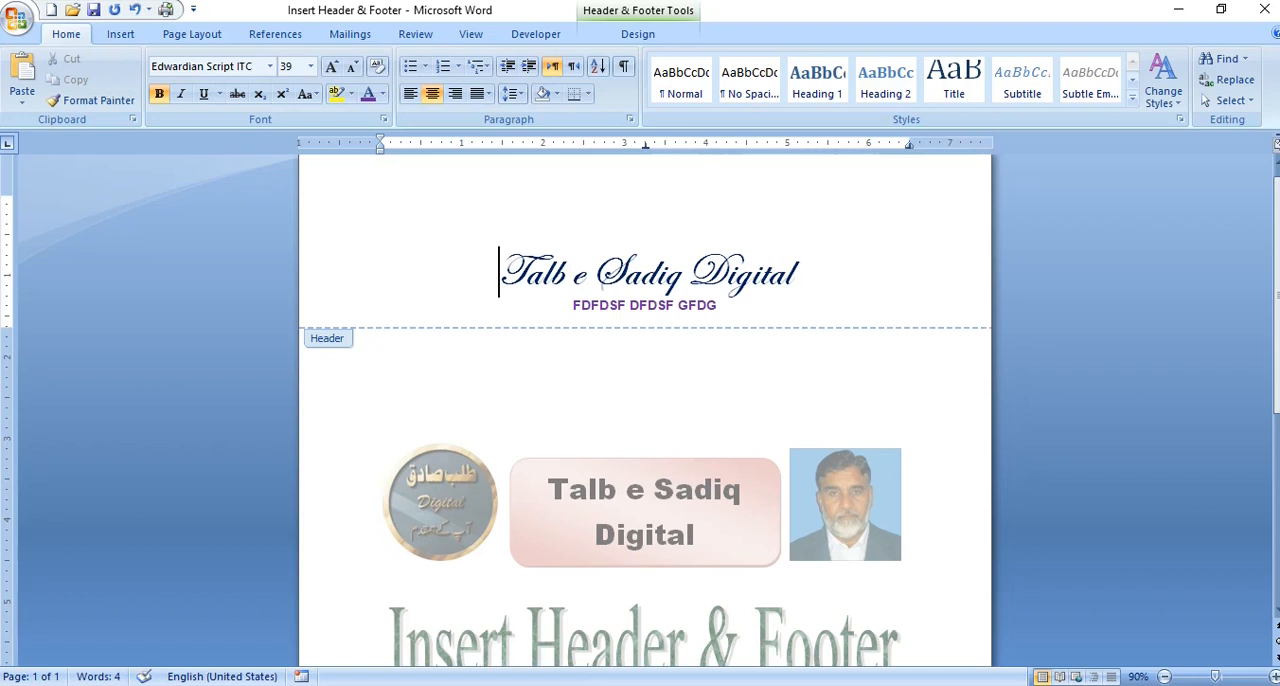
{"action": "left_click", "coordinate": [641, 216]}
{"action": "left_click", "coordinate": [124, 32]}
{"action": "left_click", "coordinate": [200, 95]}
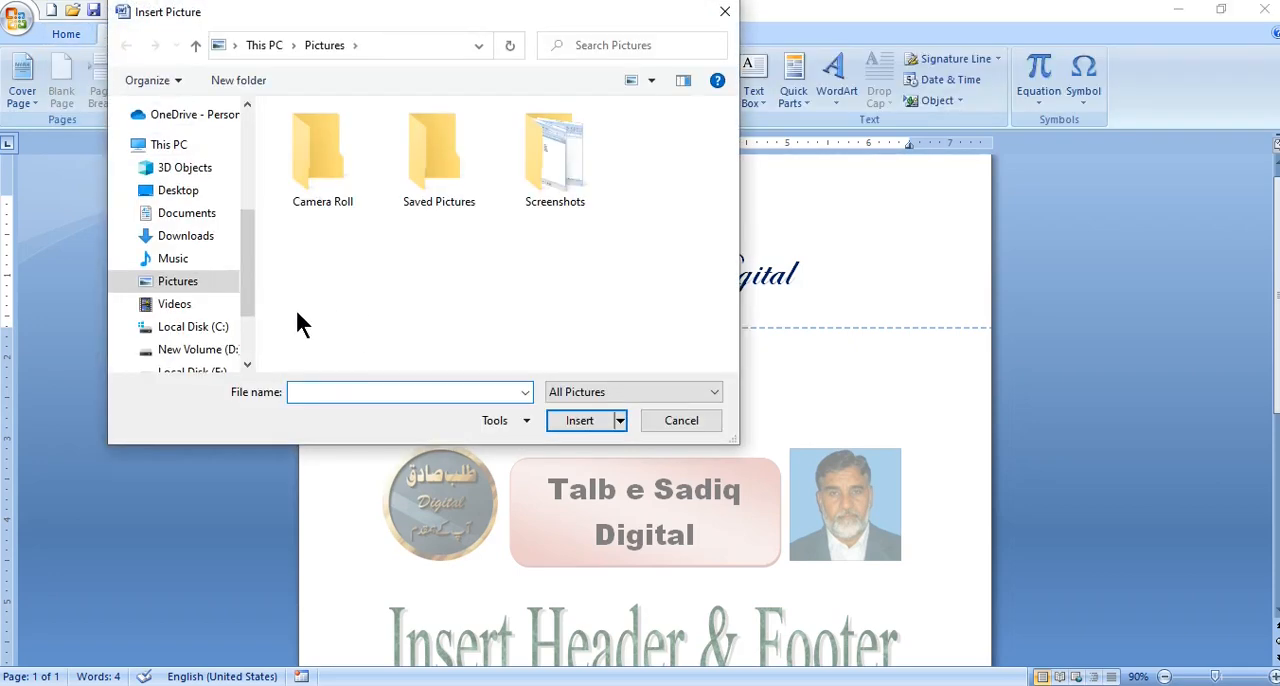
{"action": "left_click", "coordinate": [195, 195]}
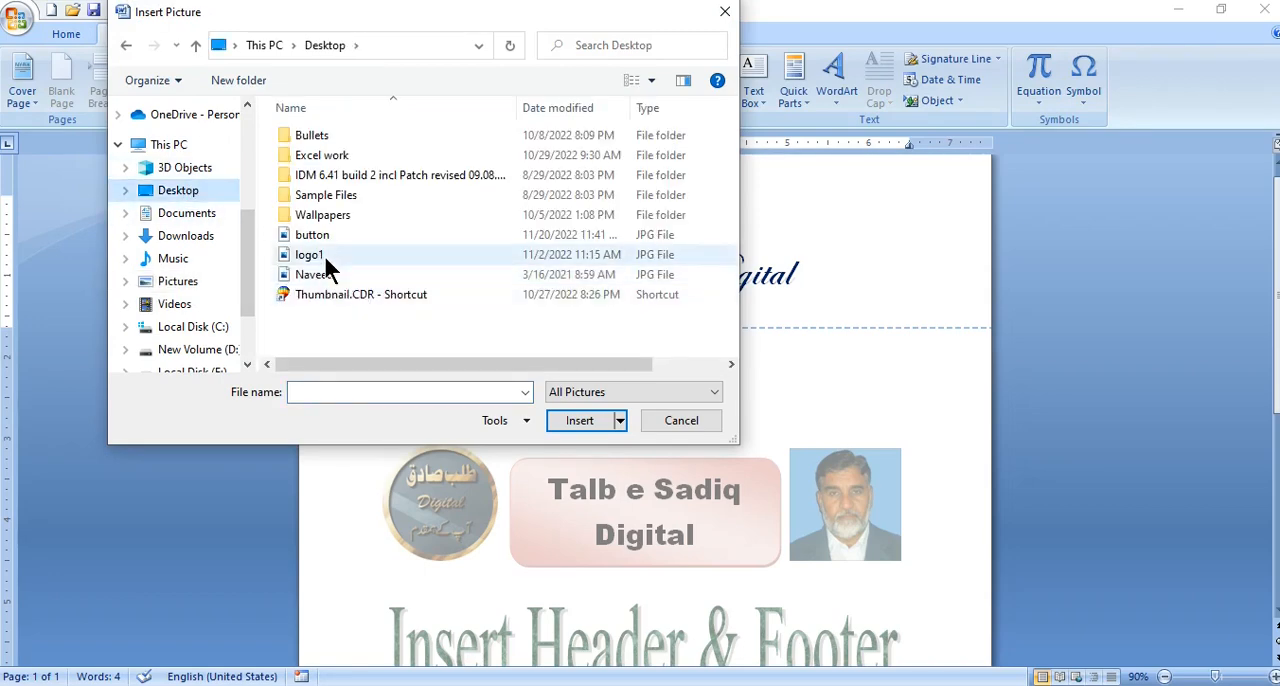
{"action": "left_click", "coordinate": [323, 254]}
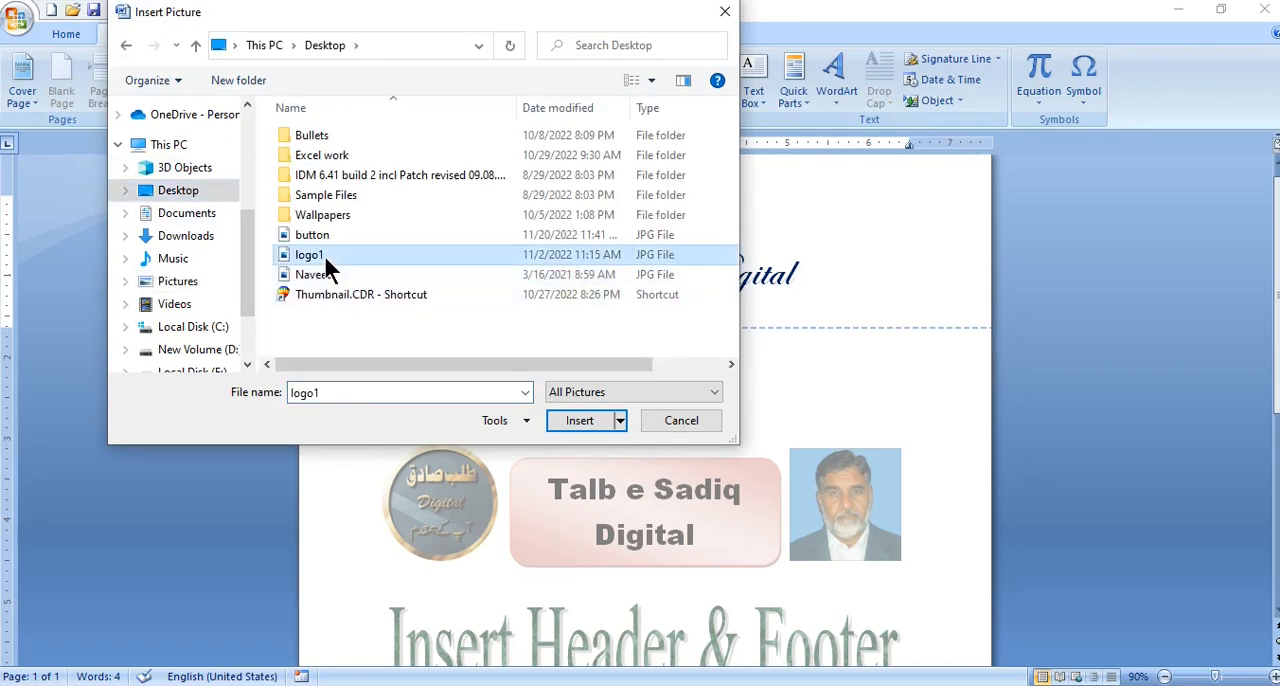
{"action": "left_click", "coordinate": [574, 413]}
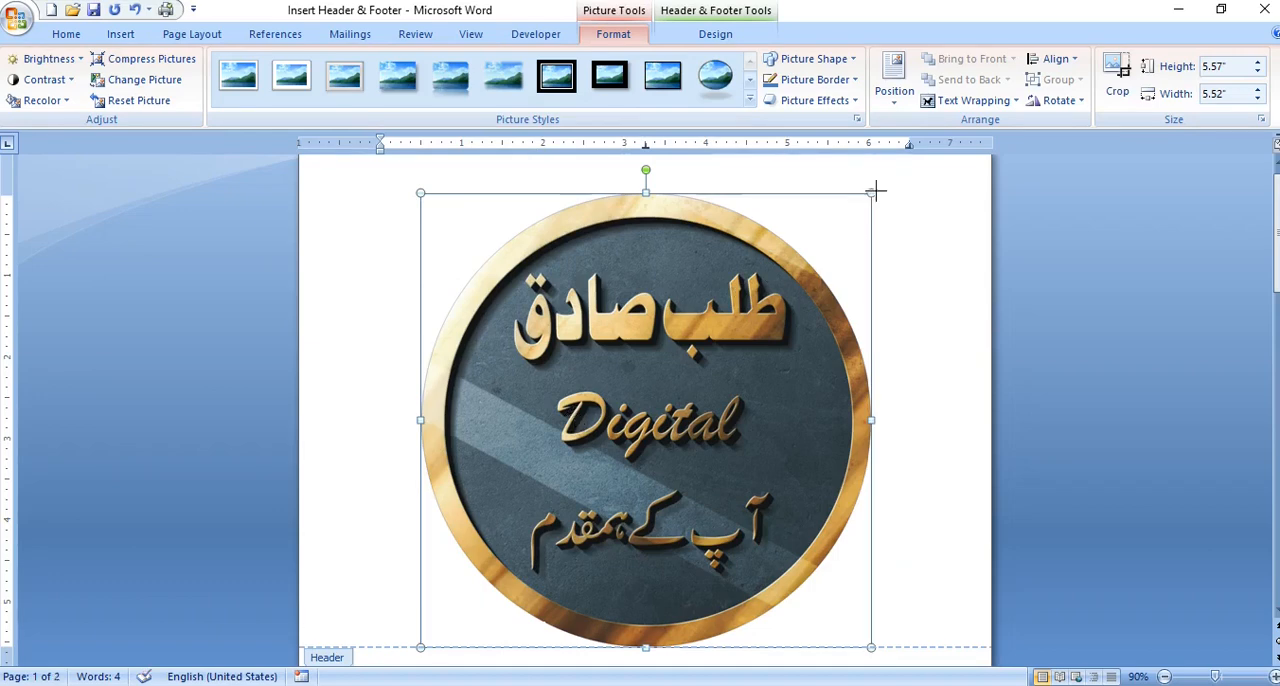
{"action": "left_click_drag", "start_coordinate": [863, 209], "coordinate": [485, 547]}
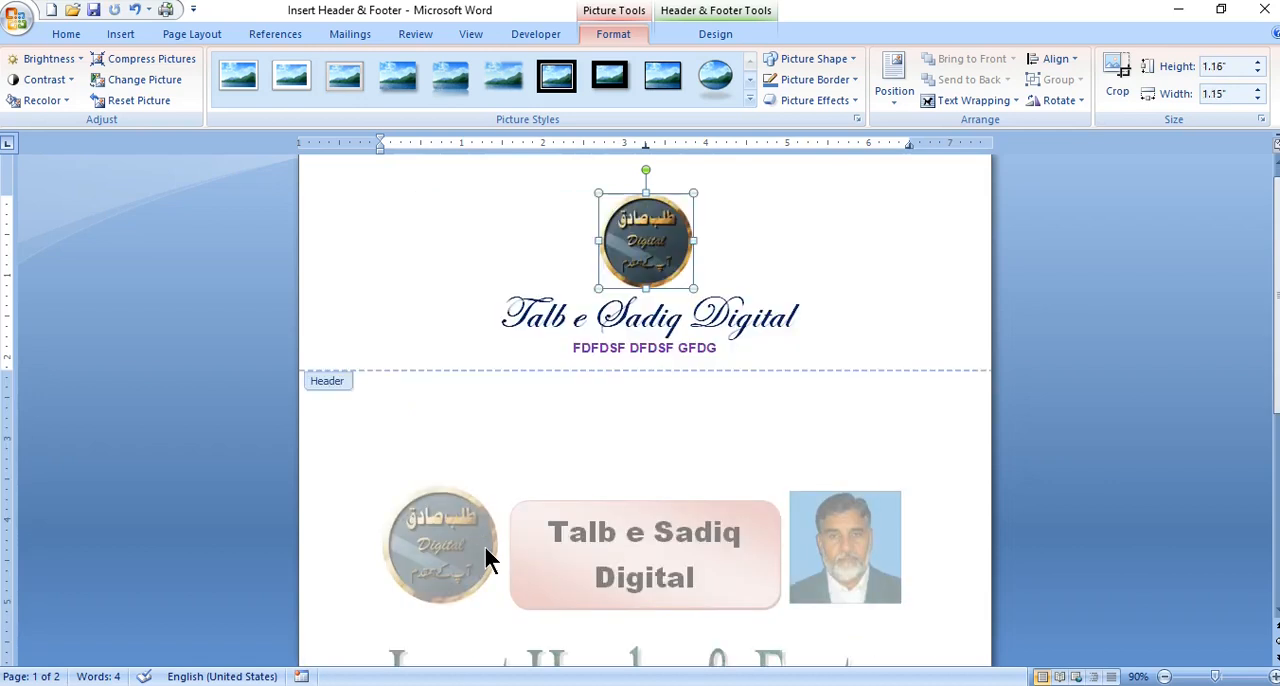
{"action": "left_click", "coordinate": [760, 343]}
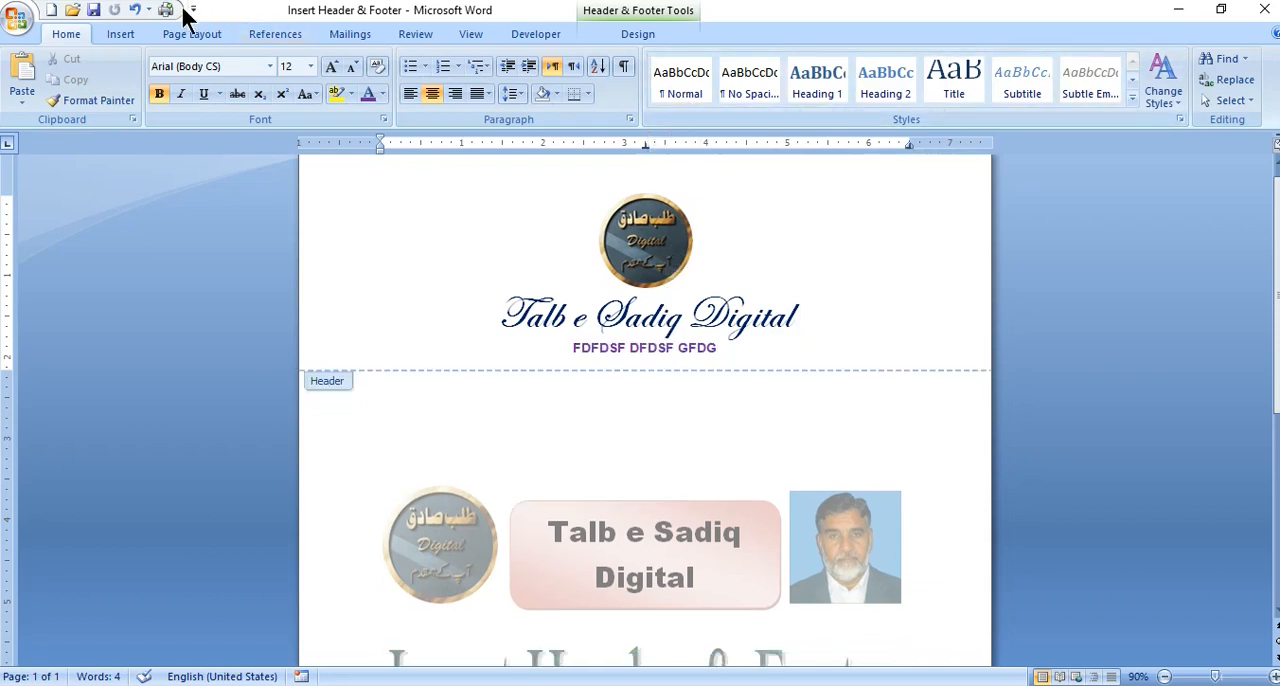
- Add a footer to the document using the built-in Blank design
{"action": "left_click", "coordinate": [122, 35]}
{"action": "left_click", "coordinate": [650, 100]}
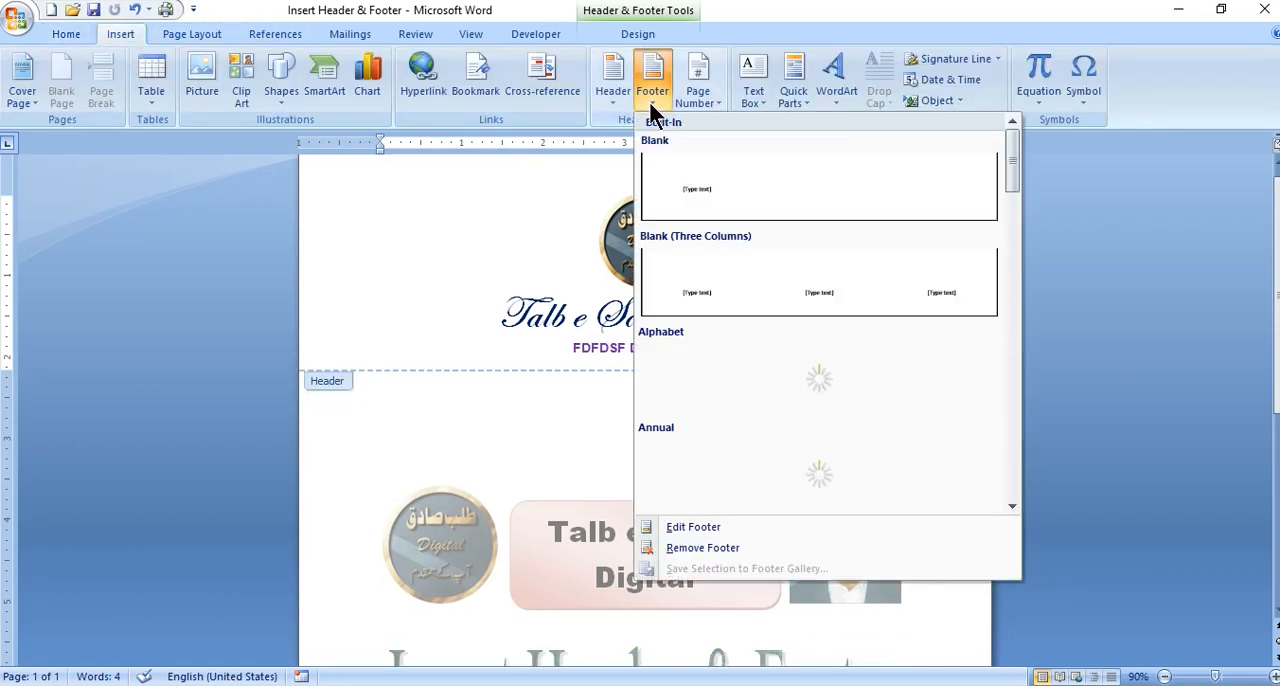
{"action": "left_click", "coordinate": [720, 200]}
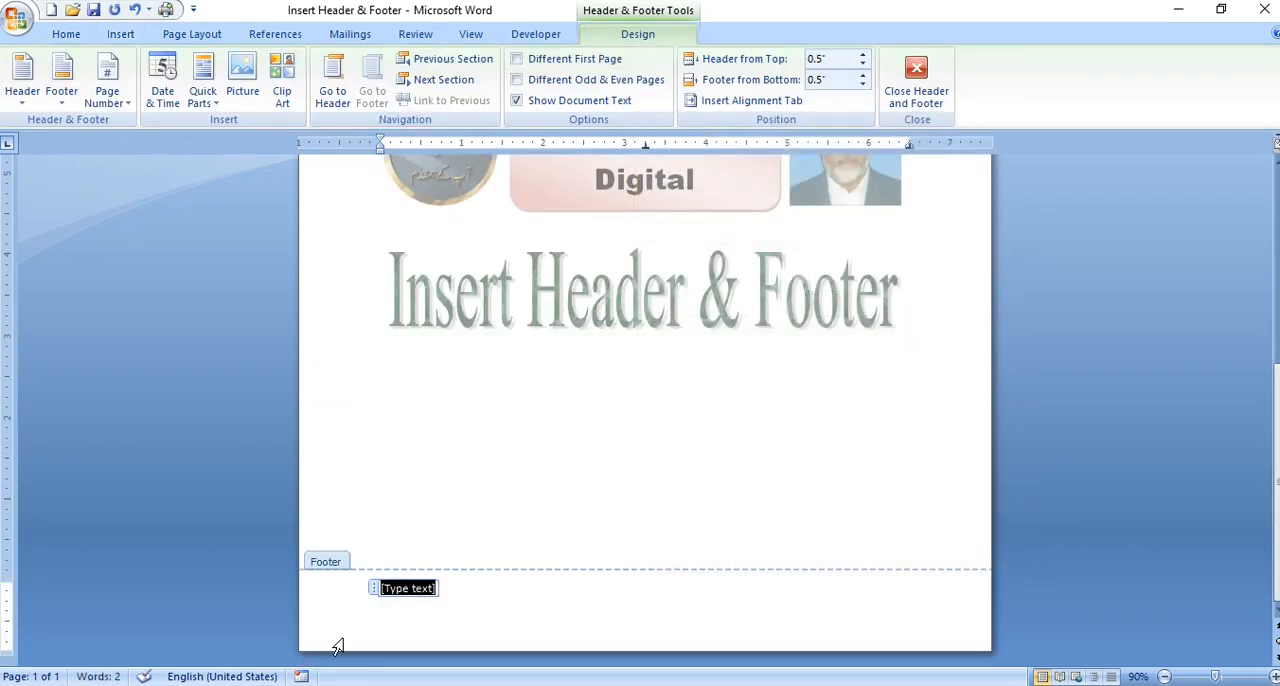
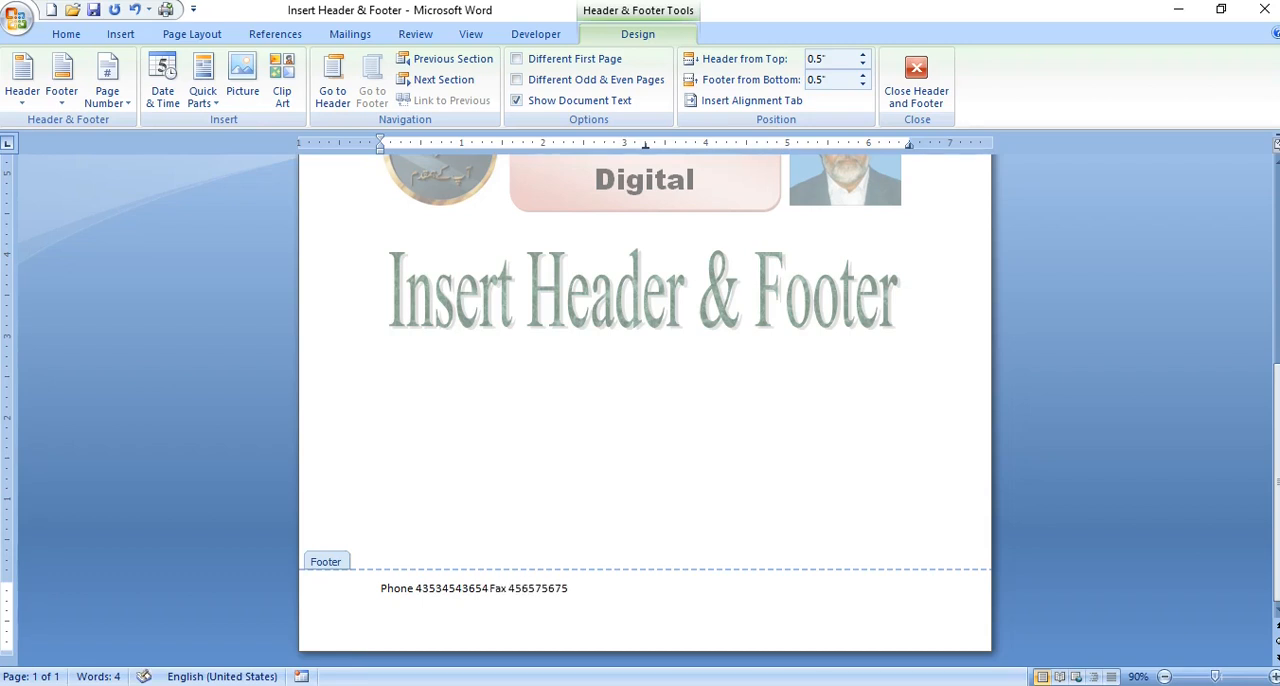
- Replace the footer placeholder with one line giving the phone number, fax number and e-mail, labelled Phone, Fax and E.mail
{"action": "type", "text": " E."}
{"action": "type", "text": " mail fdsffffsdf"}
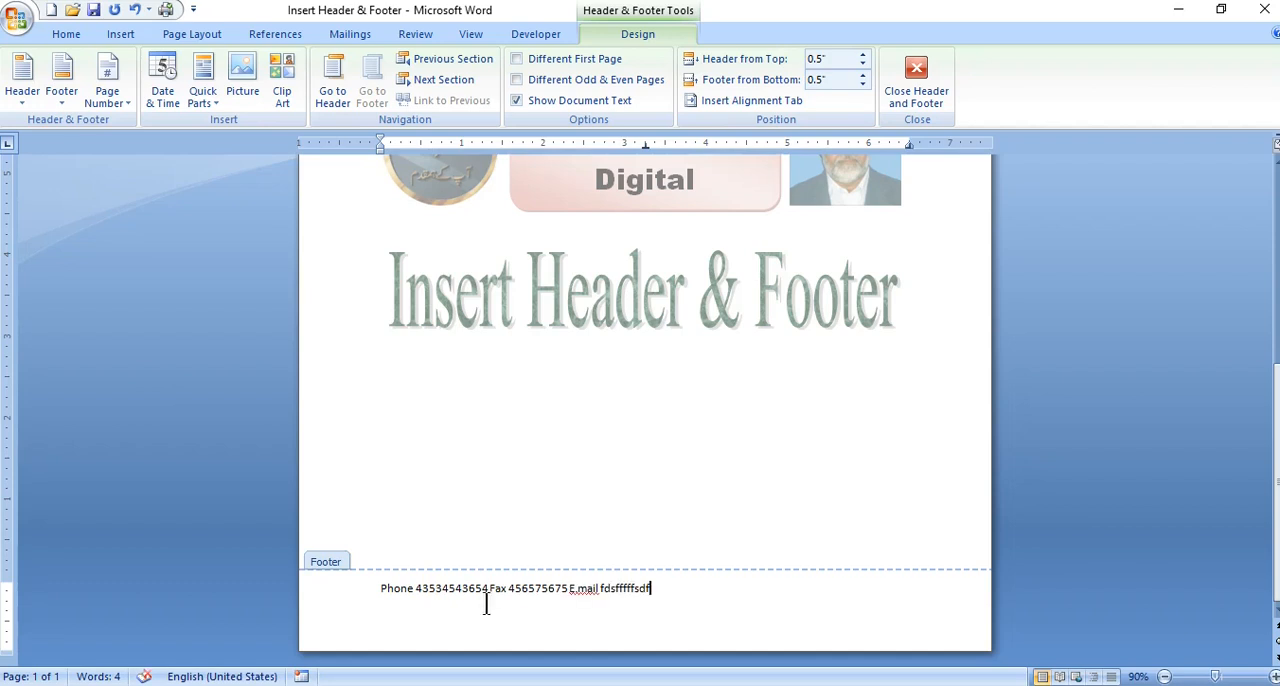
- Center the footer's contact line and set its font colour to Dark Red
{"action": "left_click", "coordinate": [453, 590]}
{"action": "left_click", "coordinate": [75, 32]}
{"action": "left_click", "coordinate": [431, 93]}
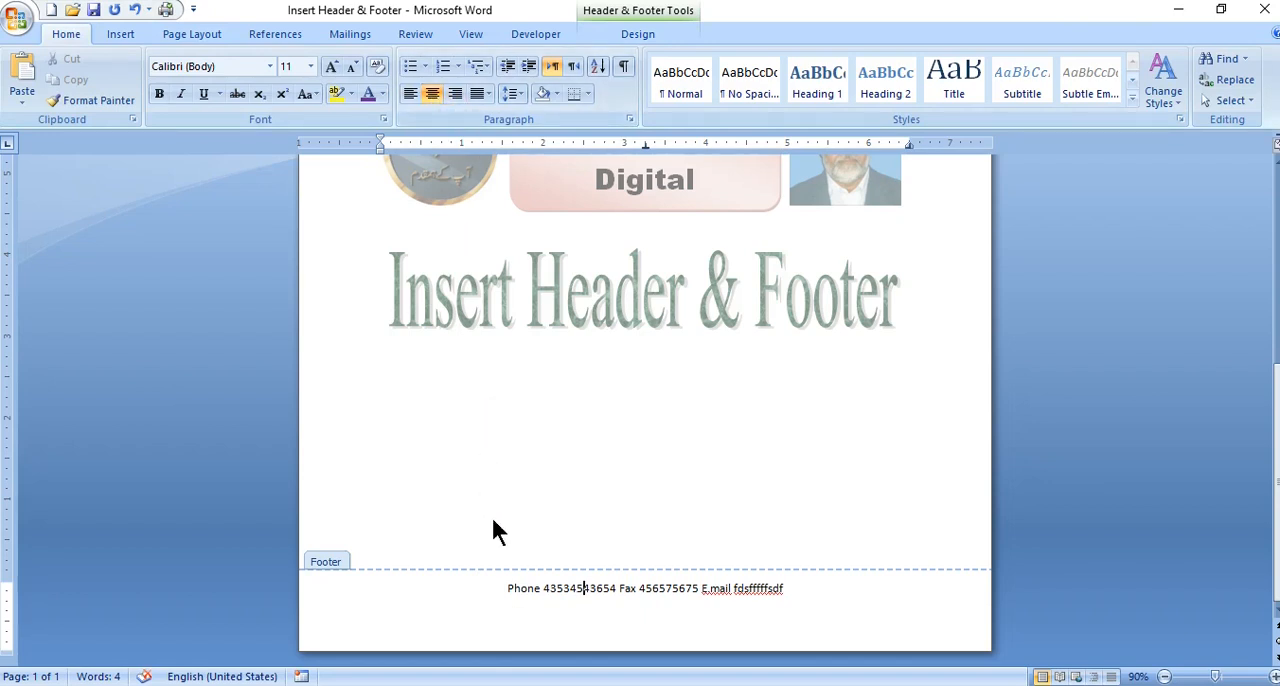
{"action": "left_click_drag", "start_coordinate": [500, 588], "coordinate": [774, 593]}
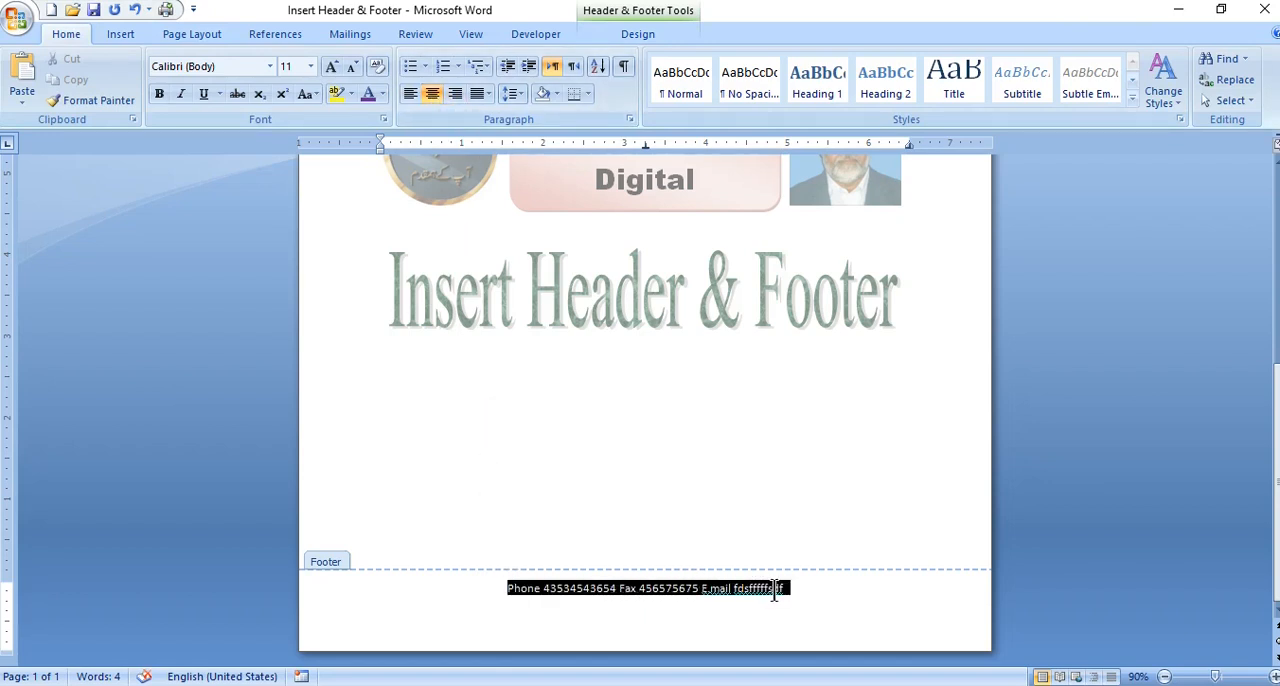
{"action": "left_click", "coordinate": [382, 93]}
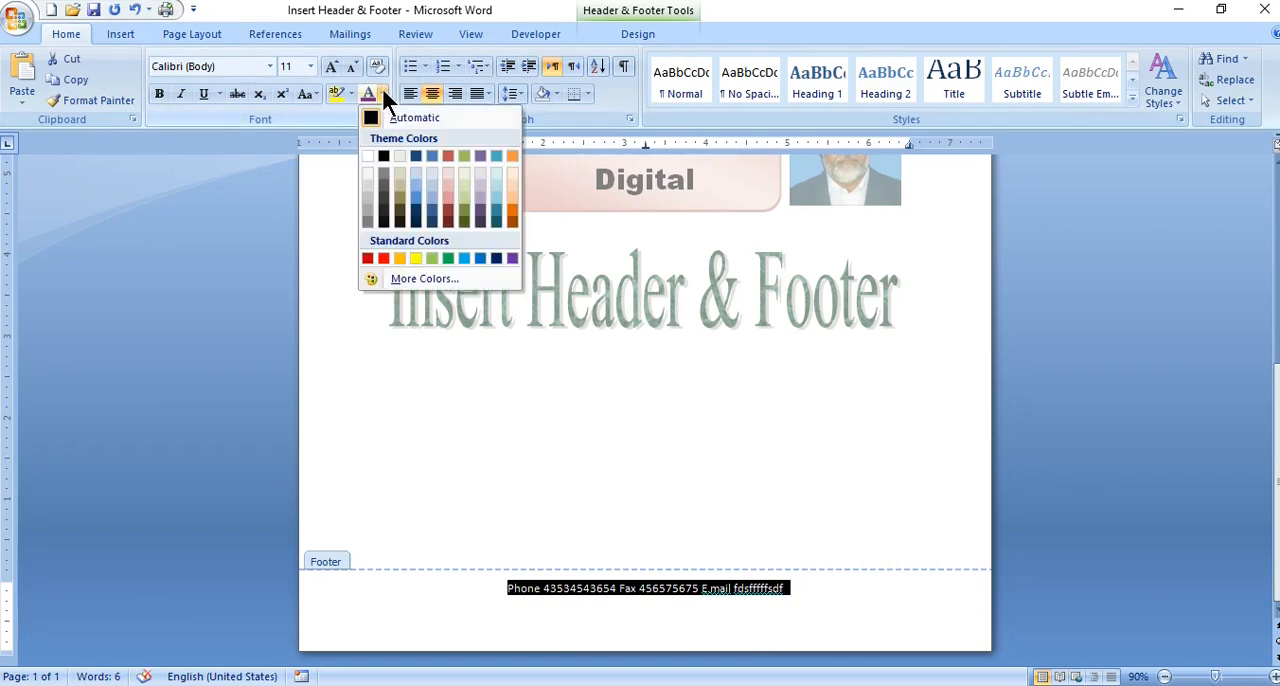
{"action": "left_click", "coordinate": [367, 257]}
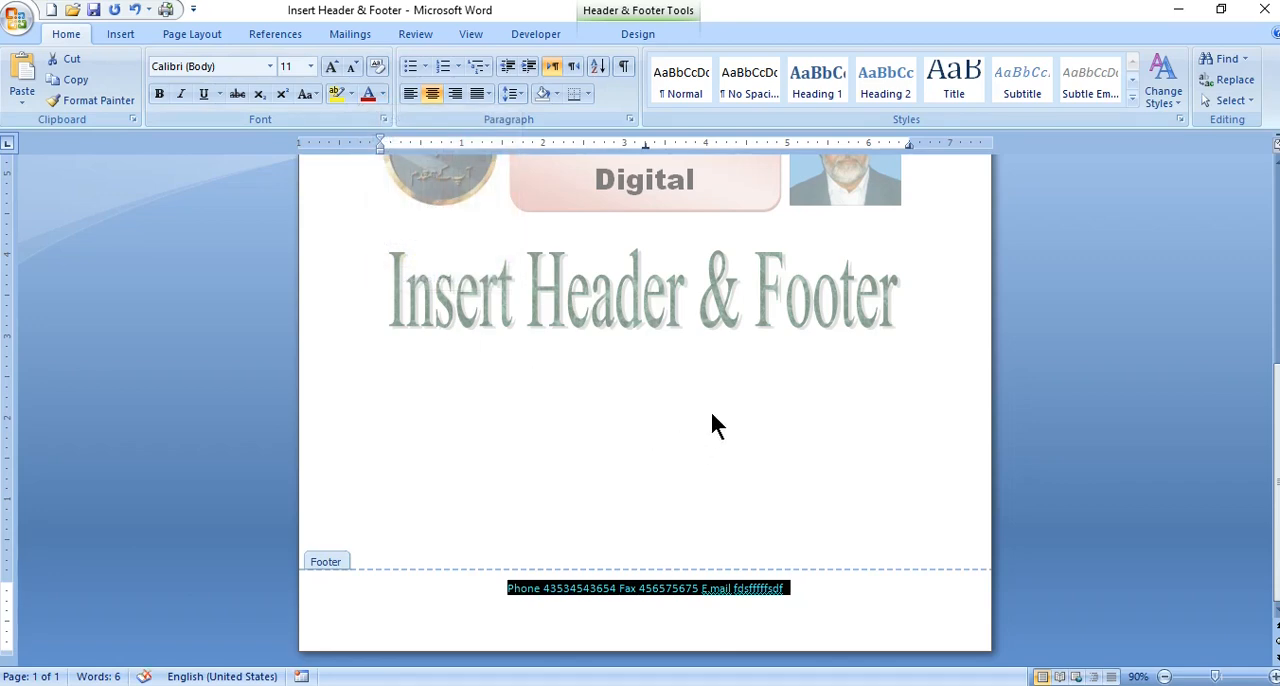
- Check the header against the footer, and return to editing the document body
{"action": "scroll", "coordinate": [710, 409], "scroll_direction": "up", "scroll_amount": 8}
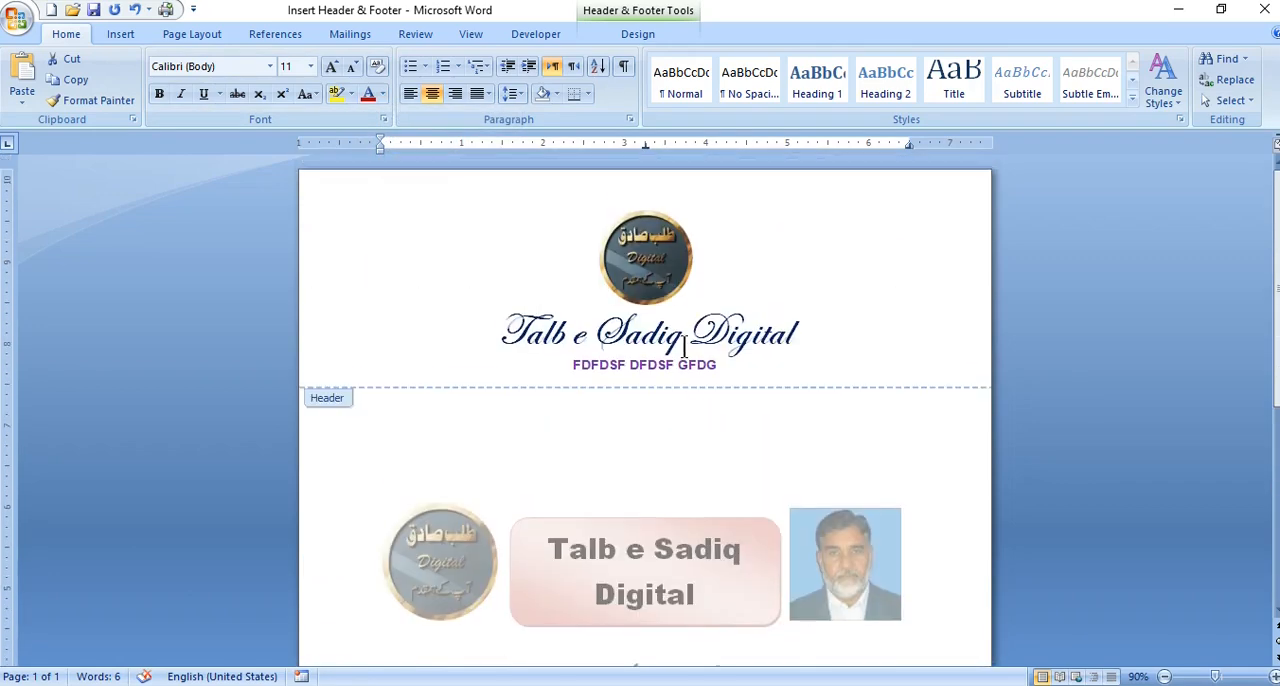
{"action": "scroll", "coordinate": [685, 345], "scroll_direction": "down", "scroll_amount": 8}
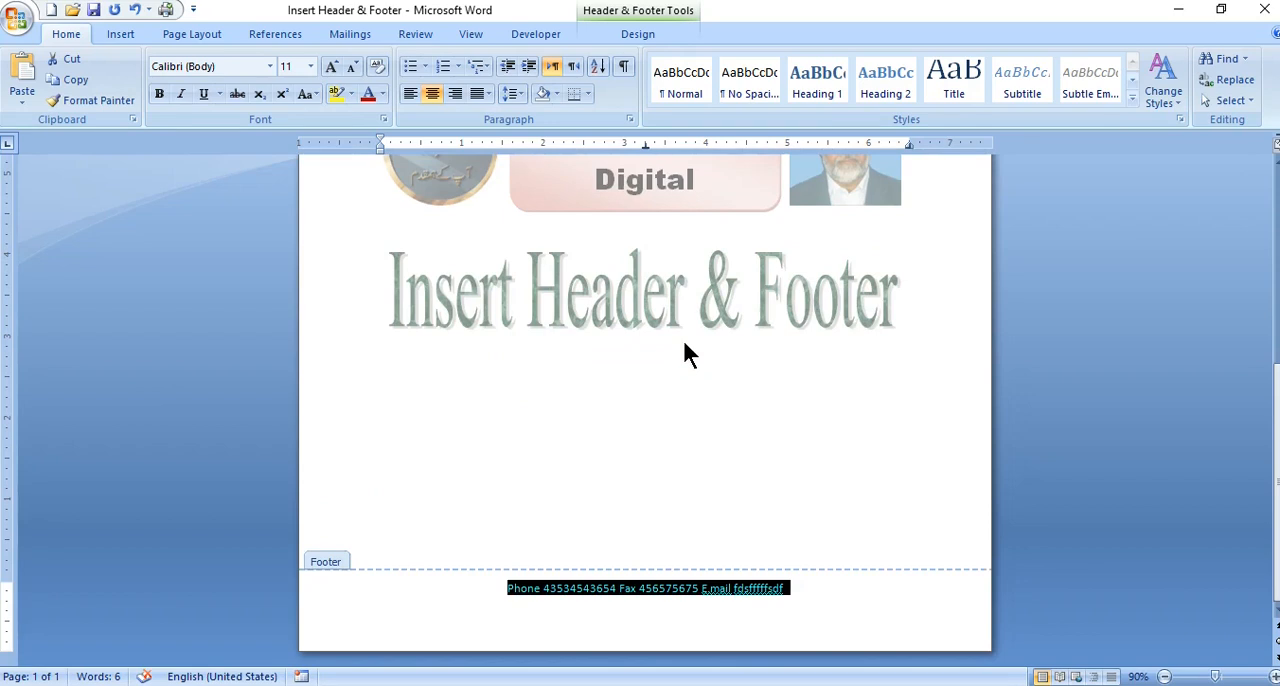
{"action": "scroll", "coordinate": [682, 337], "scroll_direction": "up", "scroll_amount": 2}
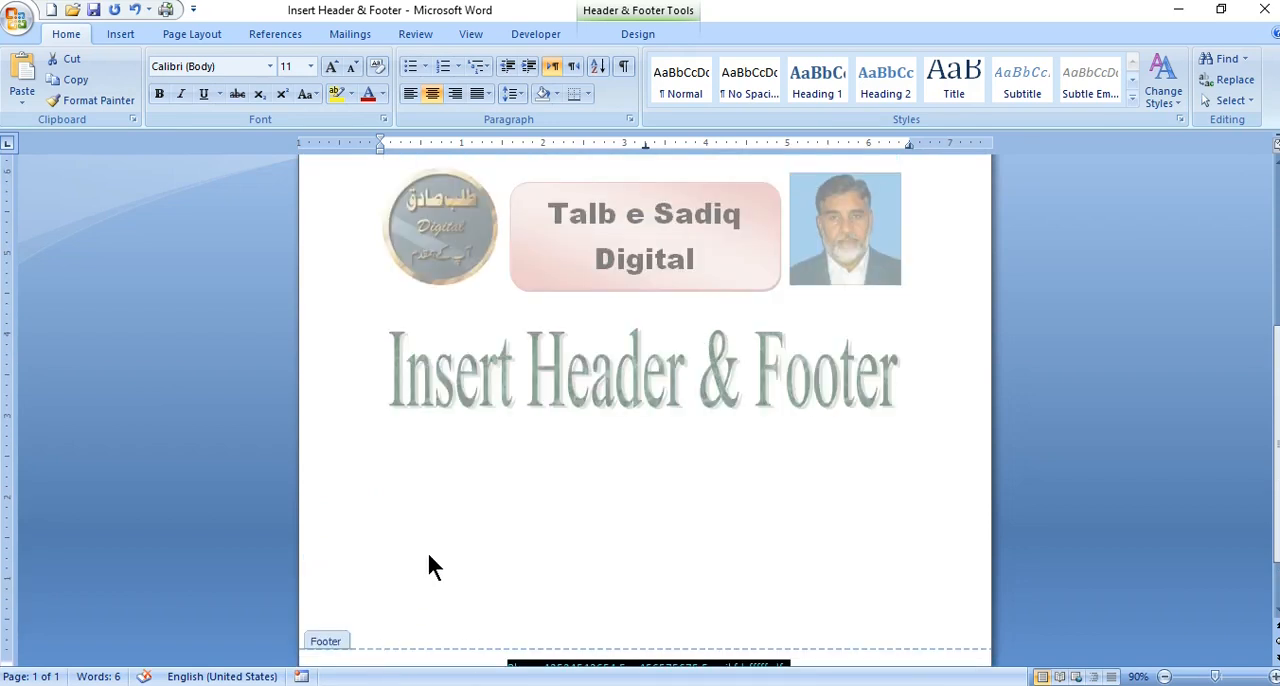
{"action": "double_click", "coordinate": [462, 475]}
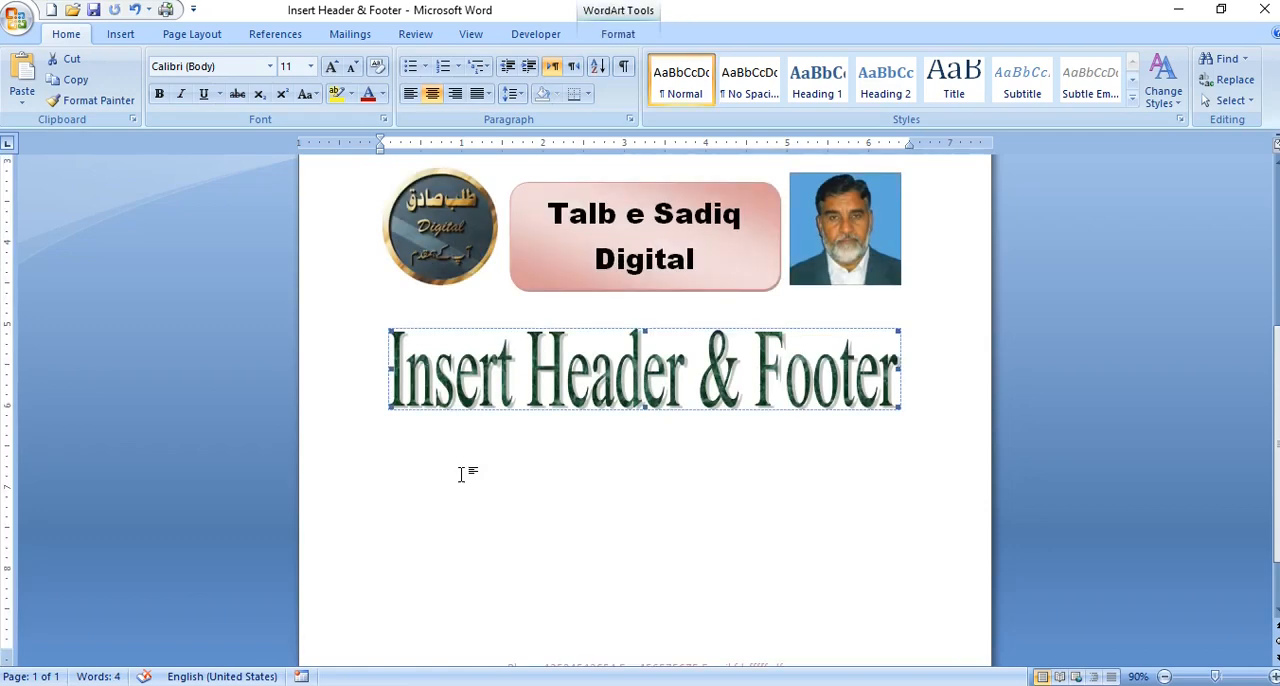
- Add blank lines in the document body until it extends to seven pages carrying the header and footer
{"action": "scroll", "coordinate": [462, 470], "scroll_direction": "up", "scroll_amount": 2}
{"action": "scroll", "coordinate": [462, 470], "scroll_direction": "up", "scroll_amount": 4}
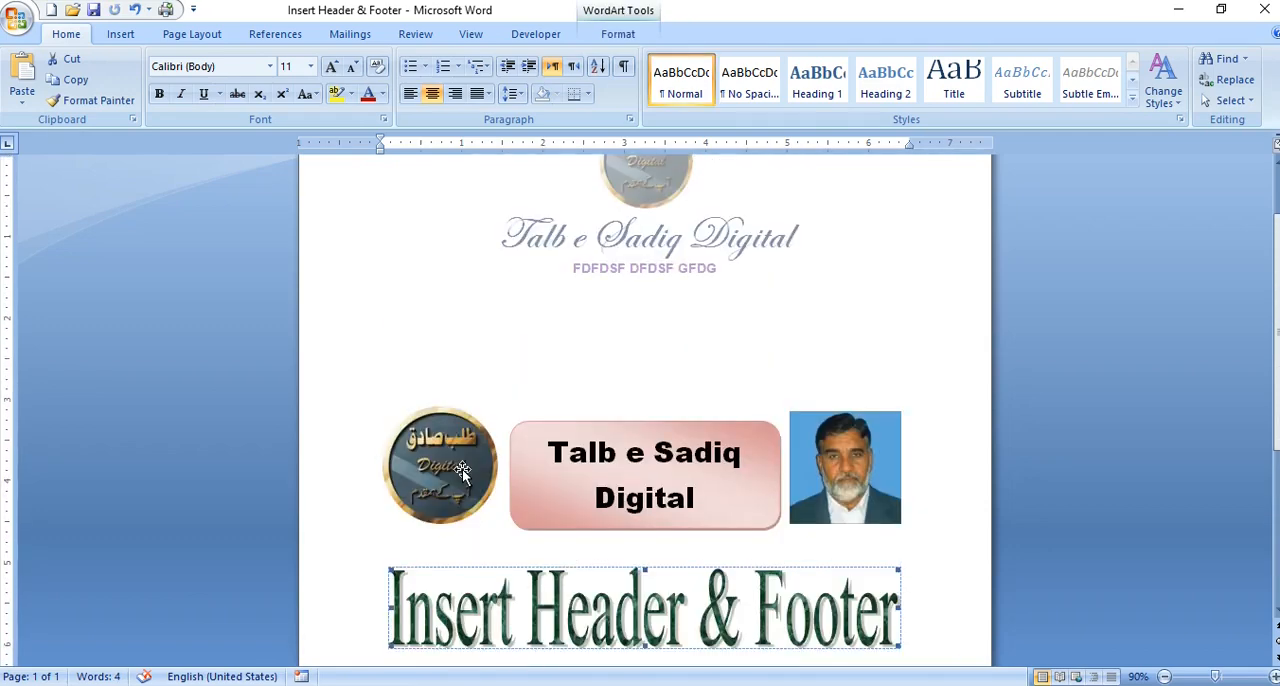
{"action": "scroll", "coordinate": [462, 470], "scroll_direction": "up", "scroll_amount": 1}
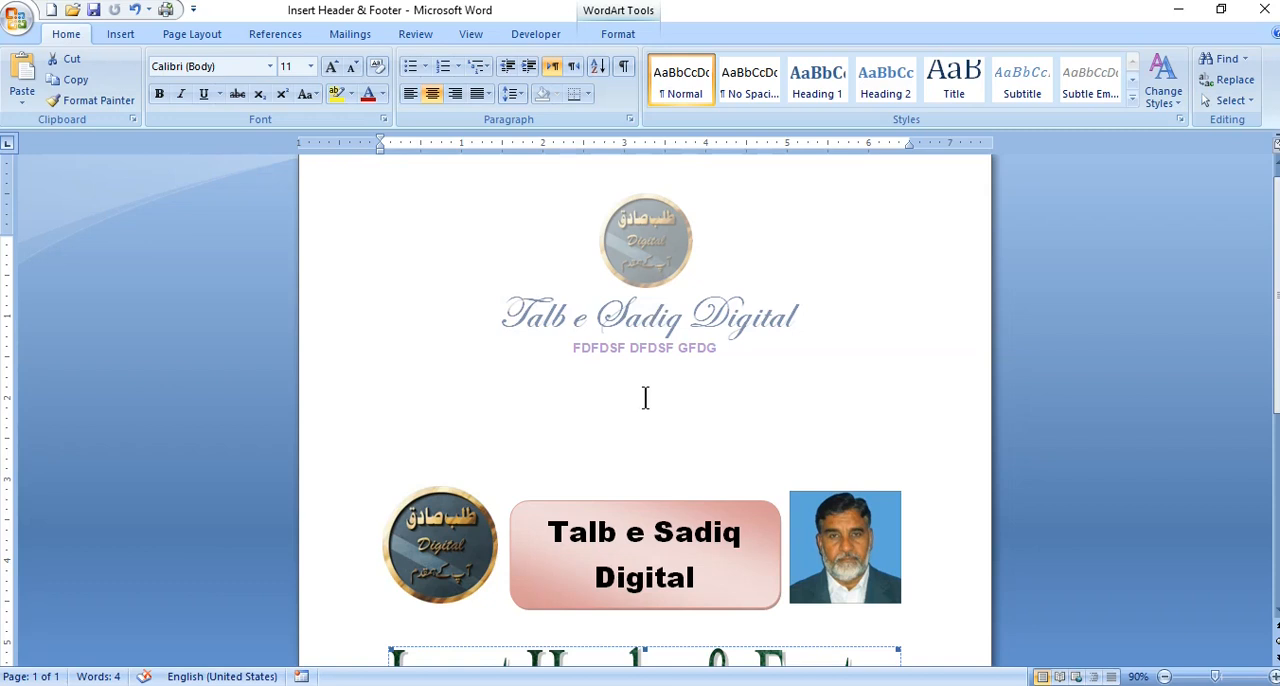
{"action": "scroll", "coordinate": [670, 426], "scroll_direction": "down", "scroll_amount": 6}
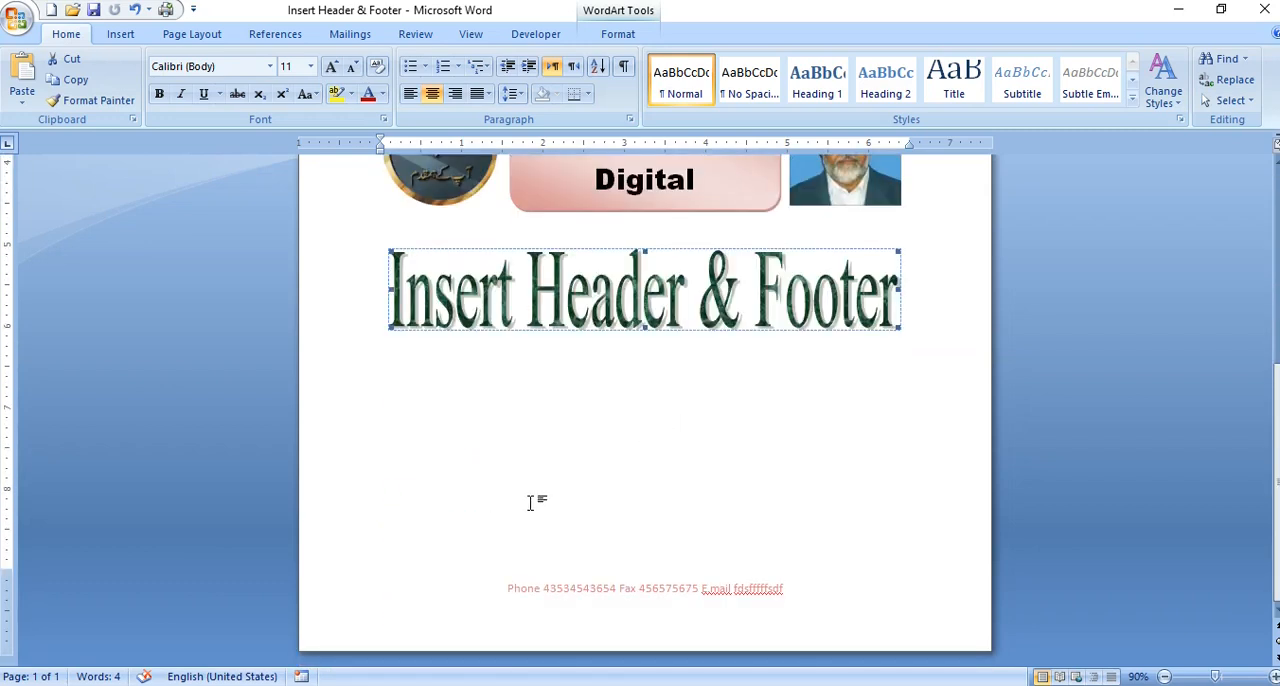
{"action": "left_click", "coordinate": [857, 400]}
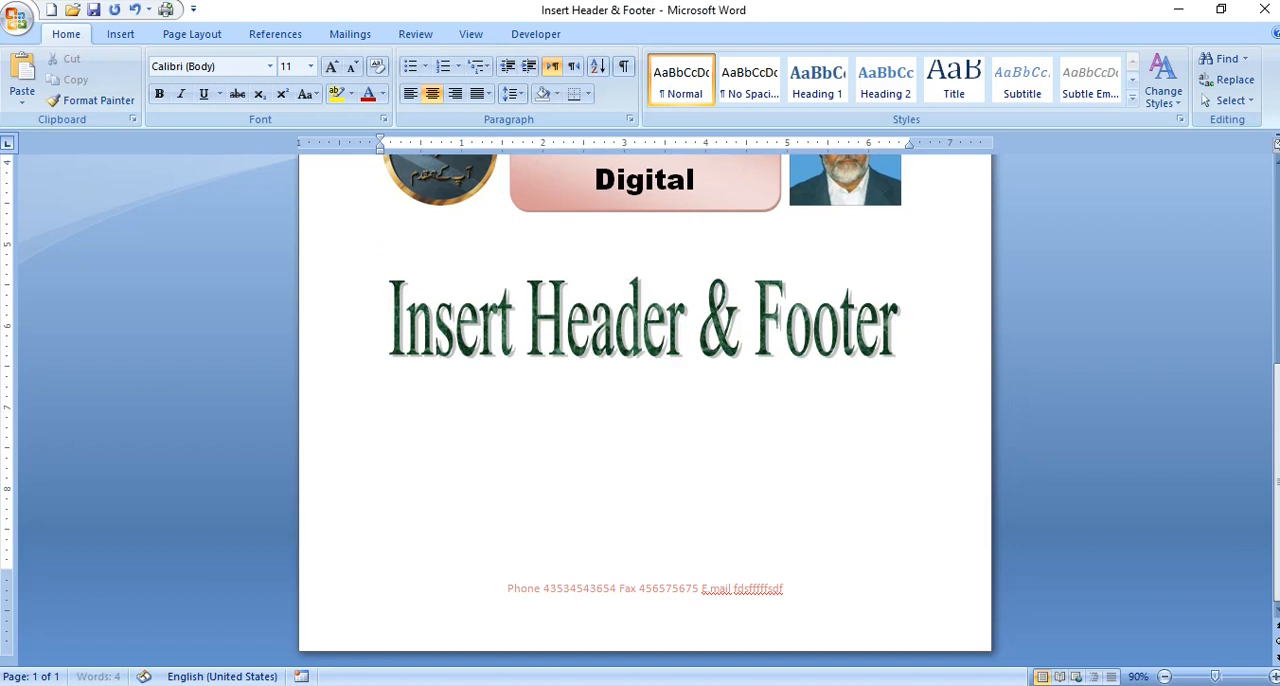
{"action": "key", "text": "Return"}
{"action": "key", "text": "Return"}
{"action": "key", "text": "Return"}
{"action": "key", "text": "Return"}
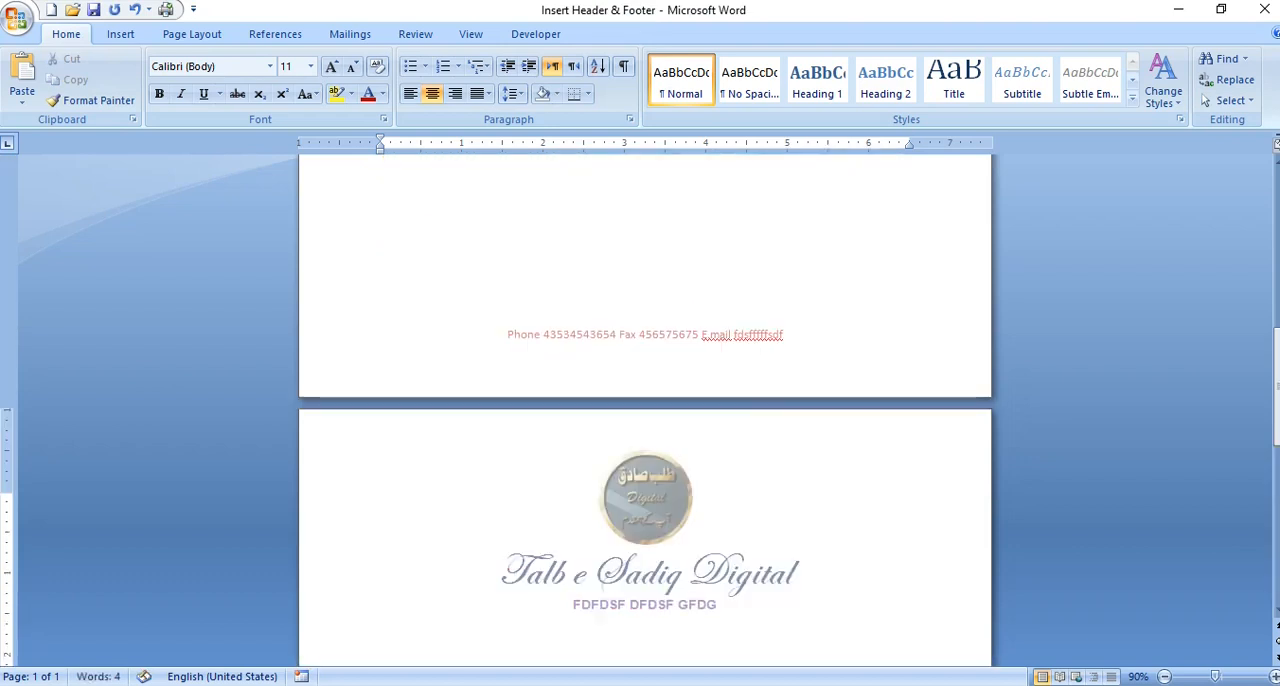
{"action": "key", "text": "Return"}
{"action": "key", "text": "Return"}
{"action": "key", "text": "Return"}
{"action": "key", "text": "Return"}
{"action": "key", "text": "Return"}
{"action": "key", "text": "Return"}
{"action": "key", "text": "Return"}
{"action": "key", "text": "Return"}
{"action": "key", "text": "Return"}
{"action": "key", "text": "Return"}
{"action": "key", "text": "Return"}
{"action": "key", "text": "Return"}
{"action": "key", "text": "Return"}
{"action": "key", "text": "Return"}
{"action": "key", "text": "Return"}
{"action": "key", "text": "Return"}
{"action": "key", "text": "Return"}
{"action": "key", "text": "Return"}
{"action": "key", "text": "Return"}
{"action": "key", "text": "Return"}
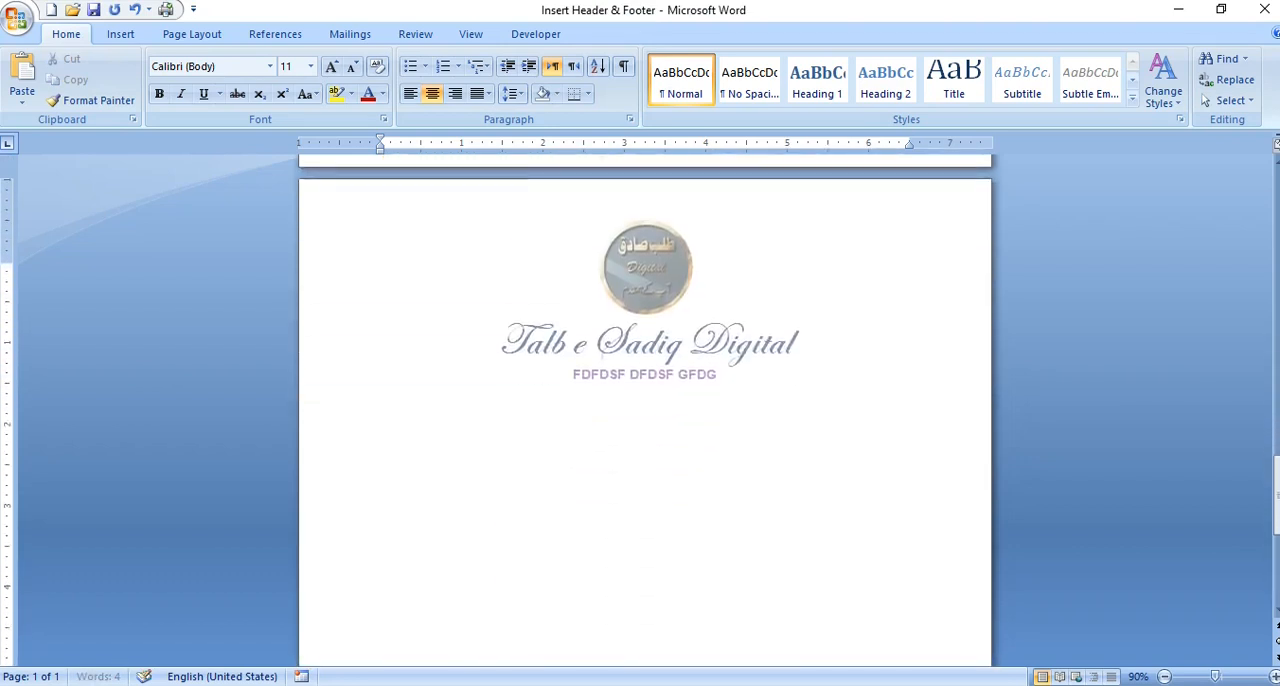
{"action": "key", "text": "Return"}
{"action": "key", "text": "Return"}
{"action": "key", "text": "Return"}
{"action": "key", "text": "Return"}
{"action": "key", "text": "Return"}
{"action": "key", "text": "Return"}
{"action": "key", "text": "Return"}
{"action": "key", "text": "Return"}
{"action": "key", "text": "Return"}
{"action": "key", "text": "Return"}
{"action": "key", "text": "Return"}
{"action": "key", "text": "Return"}
{"action": "key", "text": "Return"}
{"action": "key", "text": "Return"}
{"action": "key", "text": "Return"}
{"action": "key", "text": "Return"}
{"action": "key", "text": "Return"}
{"action": "key", "text": "Return"}
{"action": "key", "text": "Return"}
{"action": "key", "text": "Return"}
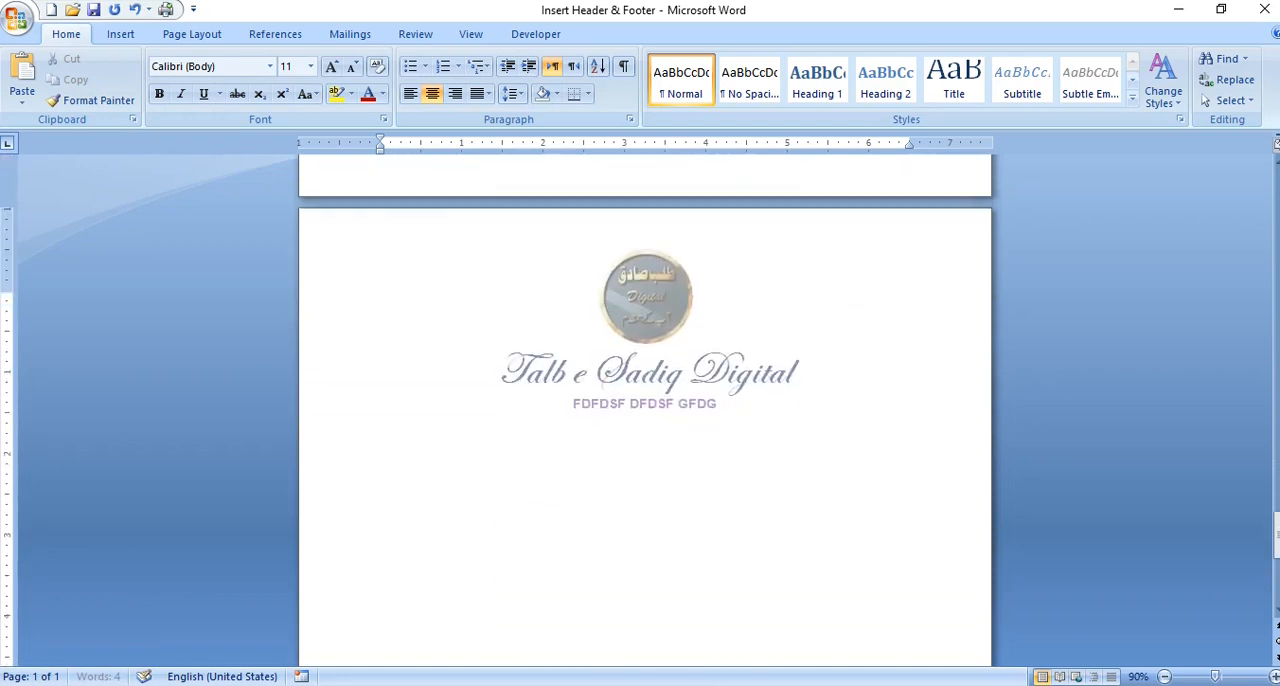
{"action": "key", "text": "Return"}
{"action": "key", "text": "Return"}
{"action": "key", "text": "Return"}
{"action": "key", "text": "Return"}
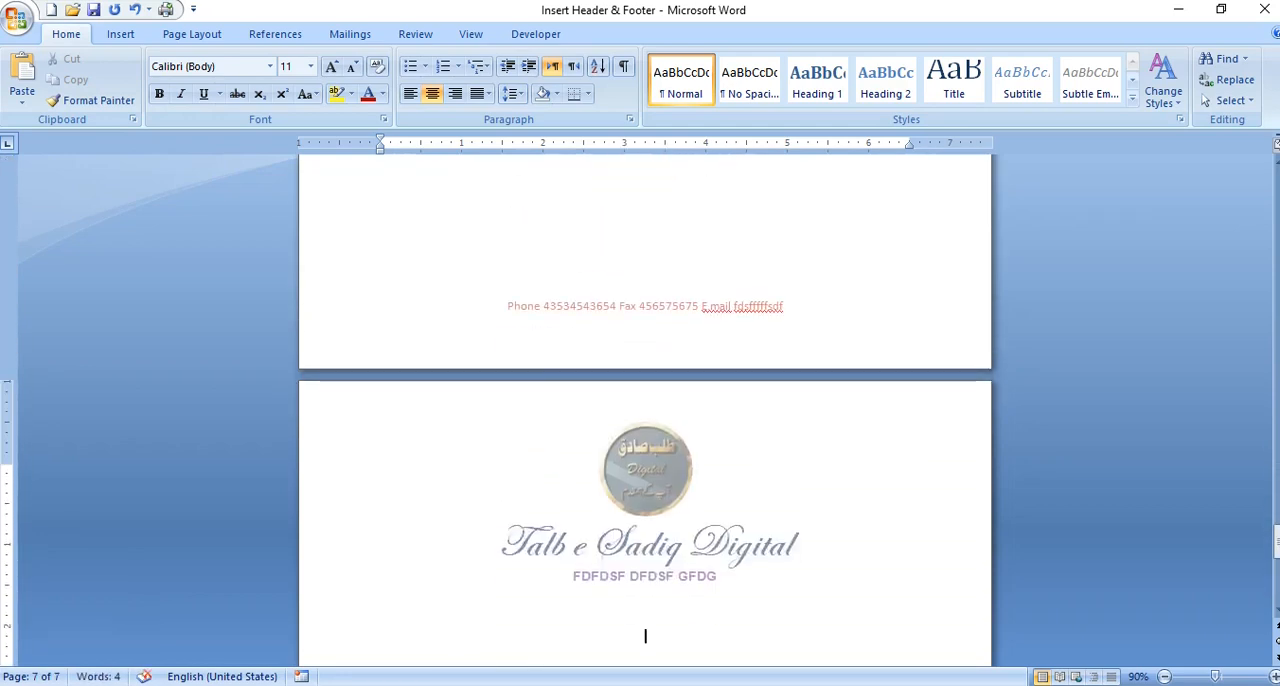
- Left-align the empty first paragraph at the beginning of the document
{"action": "key", "text": "ctrl+Home"}
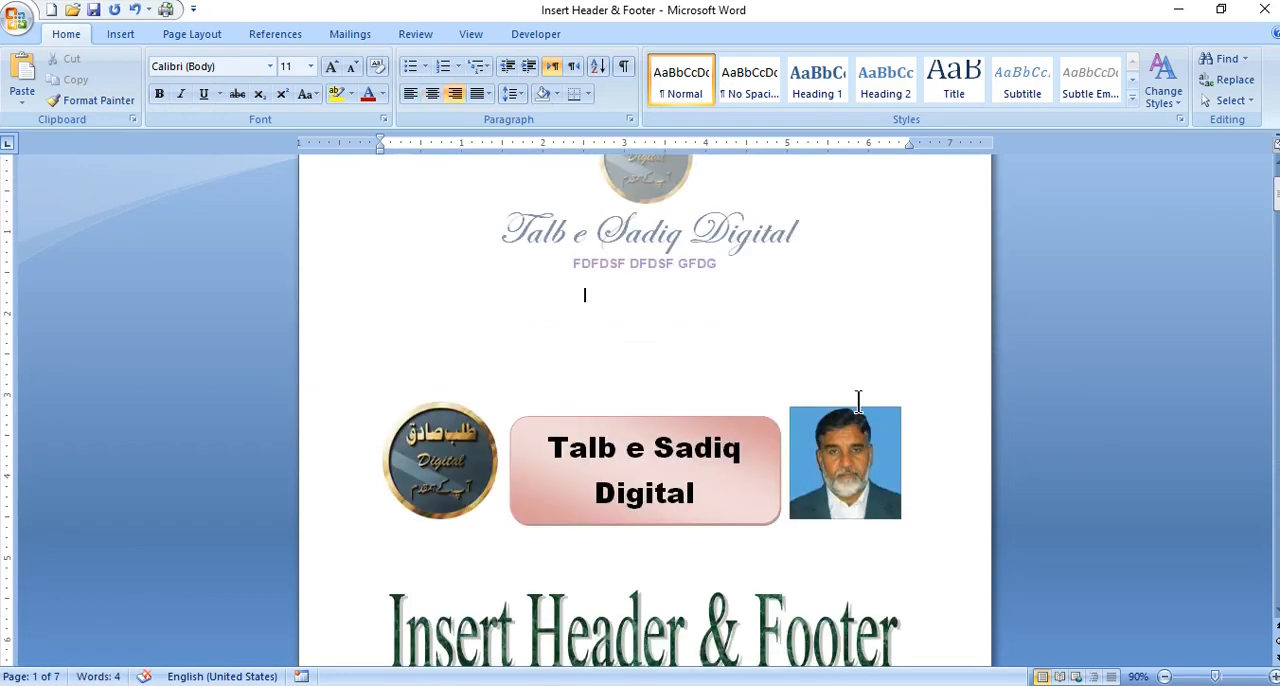
{"action": "key", "text": "ctrl+l"}
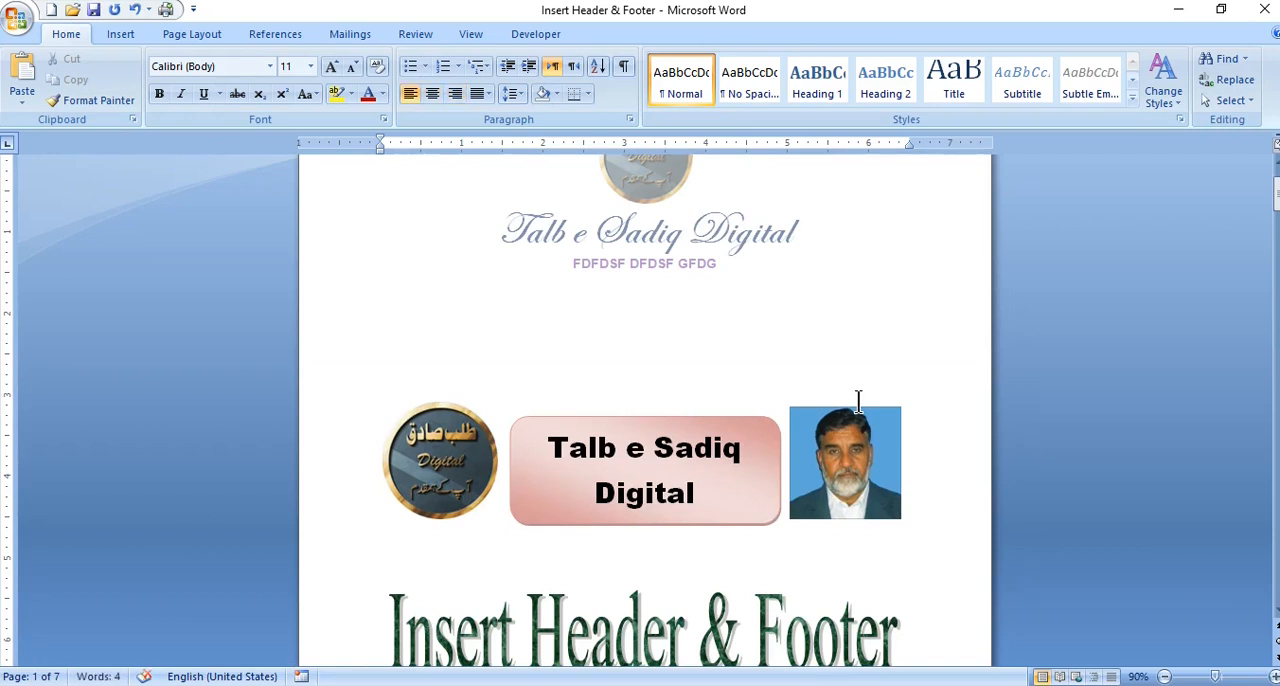
{"action": "scroll", "coordinate": [762, 298], "scroll_direction": "up", "scroll_amount": 2}
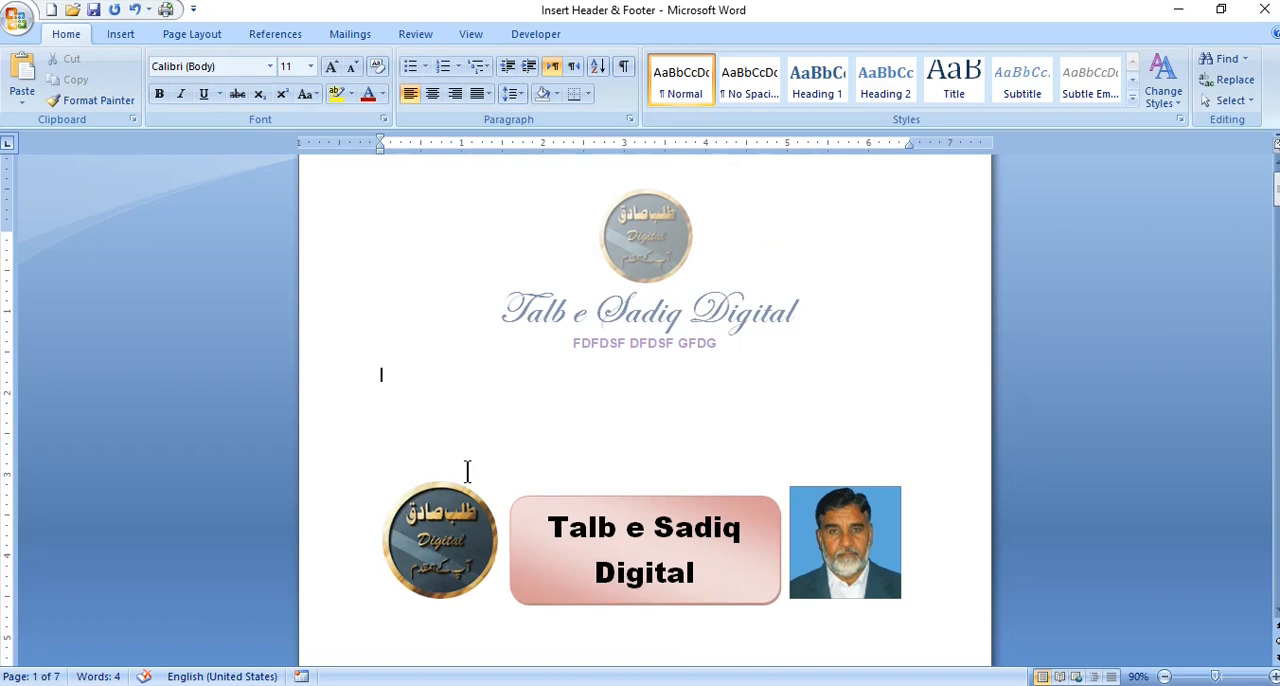
- Replace the phone number in the first page's footer with a different one, and return to the document body
{"action": "scroll", "coordinate": [605, 425], "scroll_direction": "down", "scroll_amount": 6}
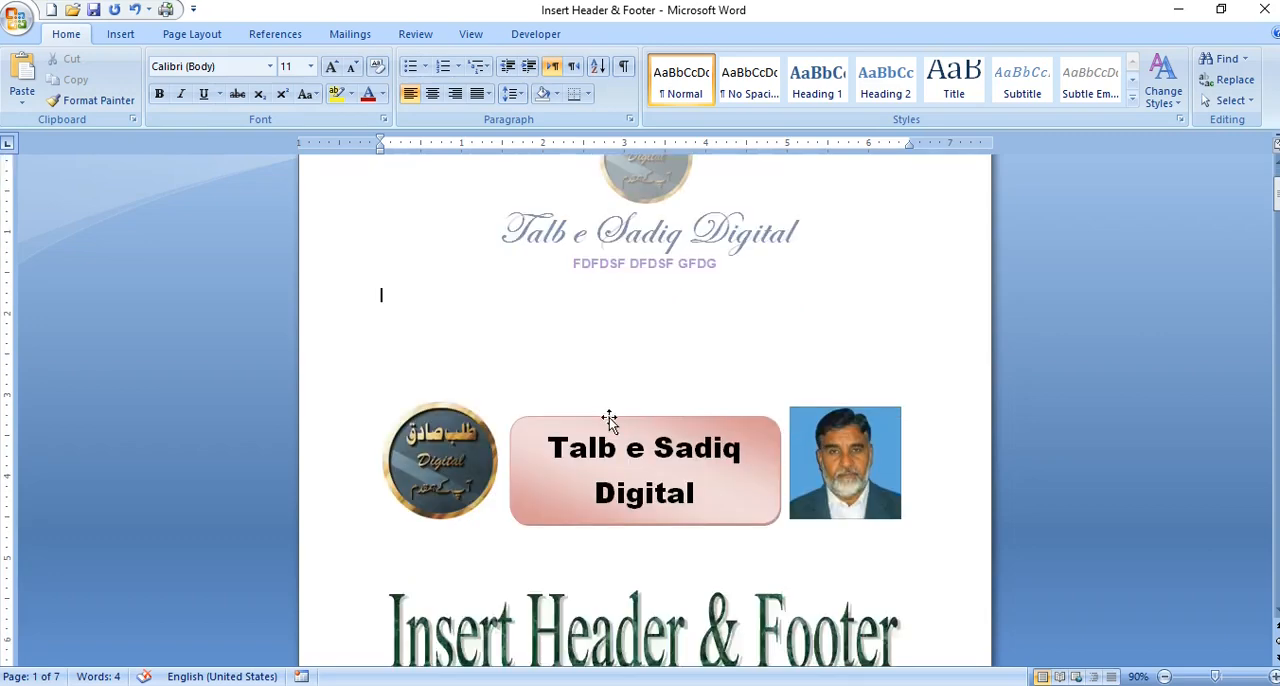
{"action": "scroll", "coordinate": [608, 418], "scroll_direction": "down", "scroll_amount": 5}
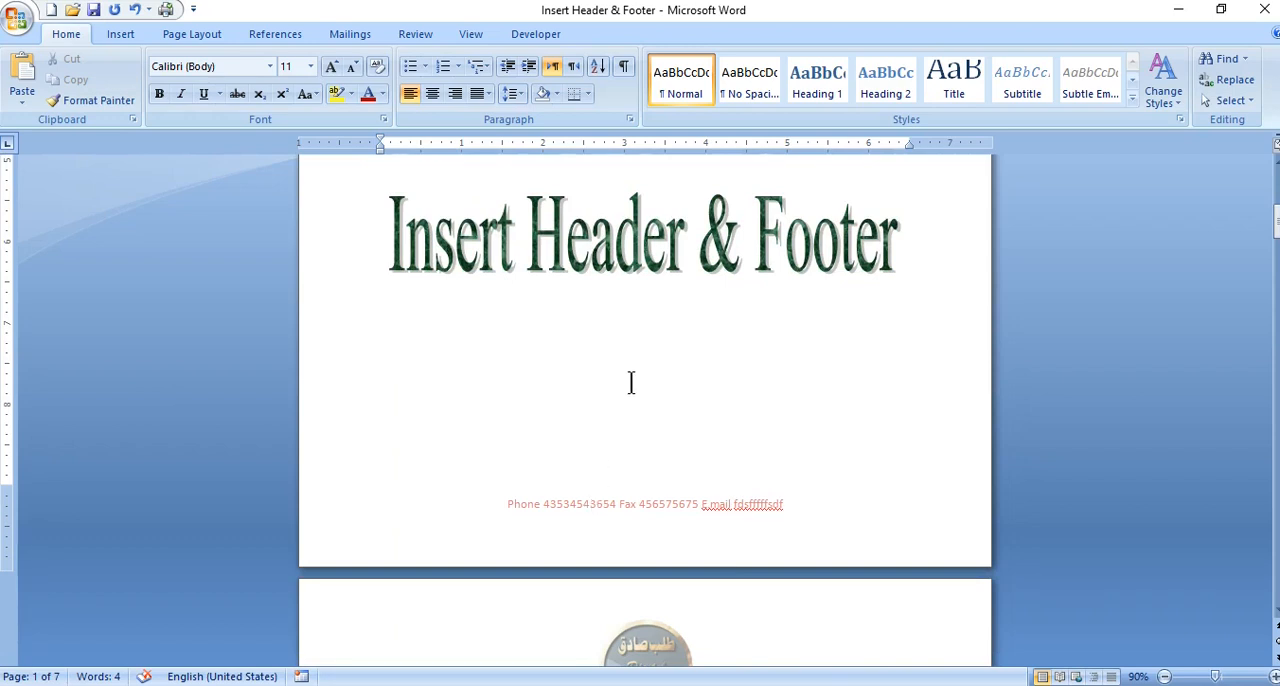
{"action": "scroll", "coordinate": [629, 378], "scroll_direction": "down", "scroll_amount": 4}
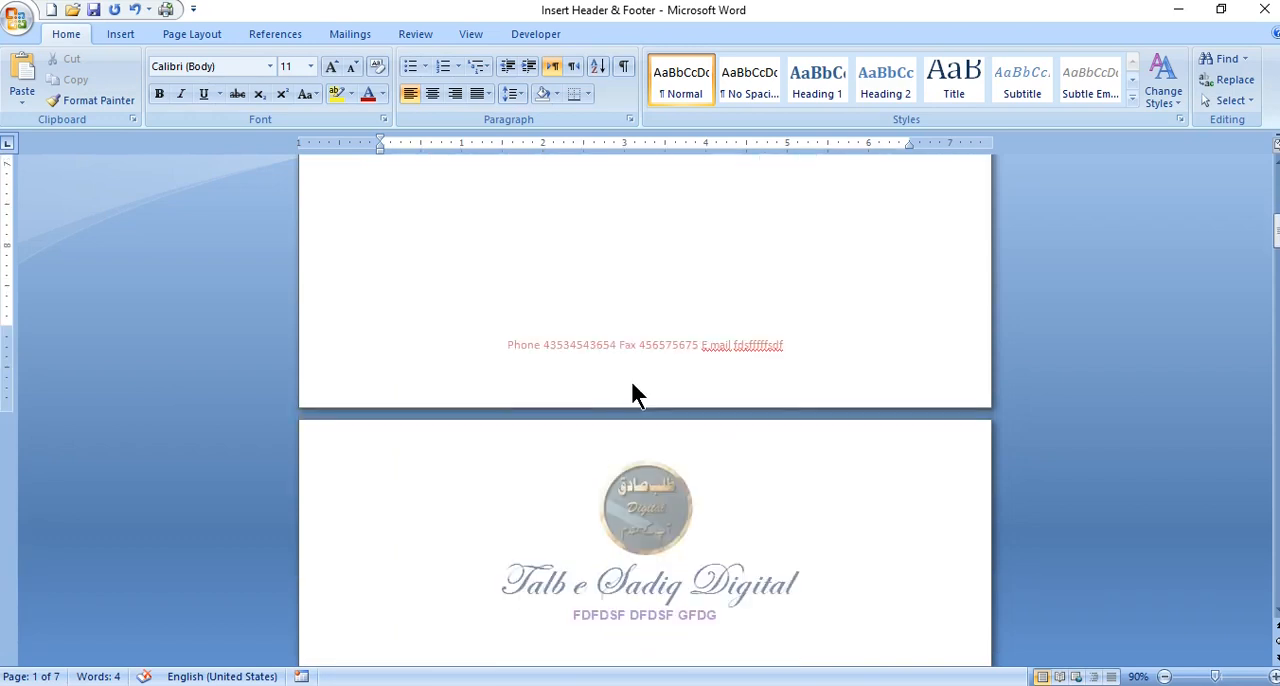
{"action": "scroll", "coordinate": [632, 393], "scroll_direction": "down", "scroll_amount": 2}
{"action": "scroll", "coordinate": [632, 393], "scroll_direction": "up", "scroll_amount": 2}
{"action": "double_click", "coordinate": [562, 348]}
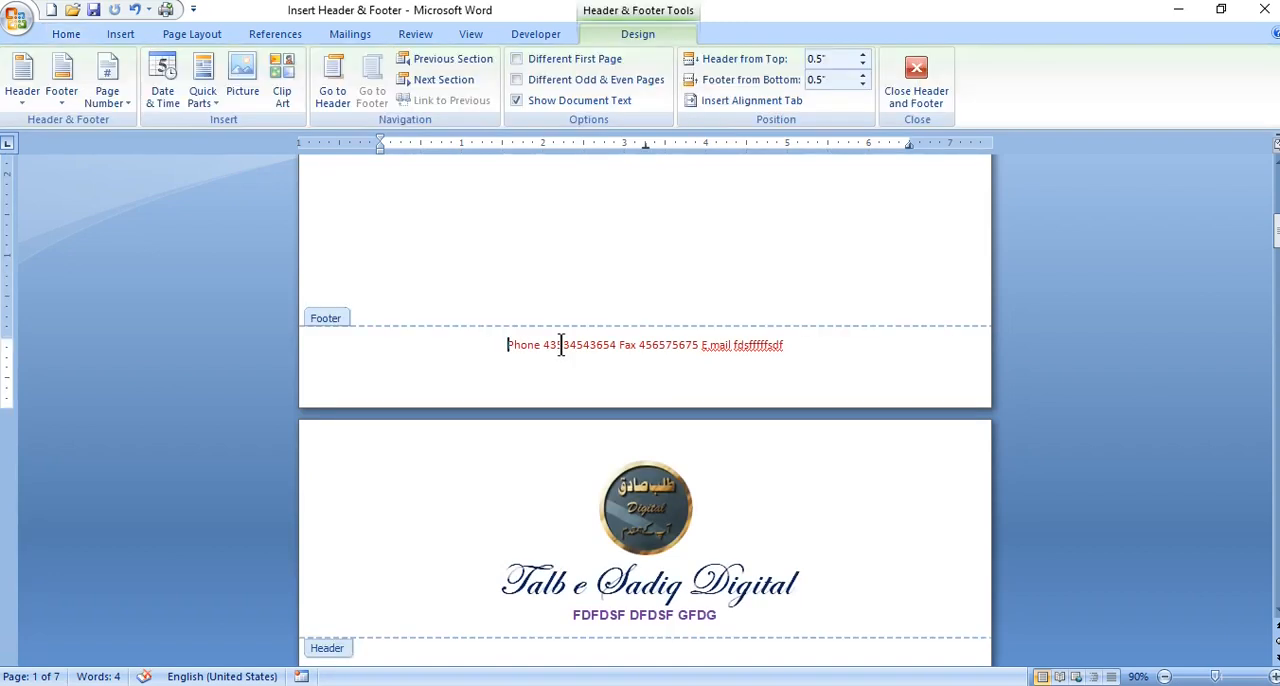
{"action": "left_click_drag", "start_coordinate": [616, 340], "coordinate": [545, 349]}
{"action": "type", "text": "546456546"}
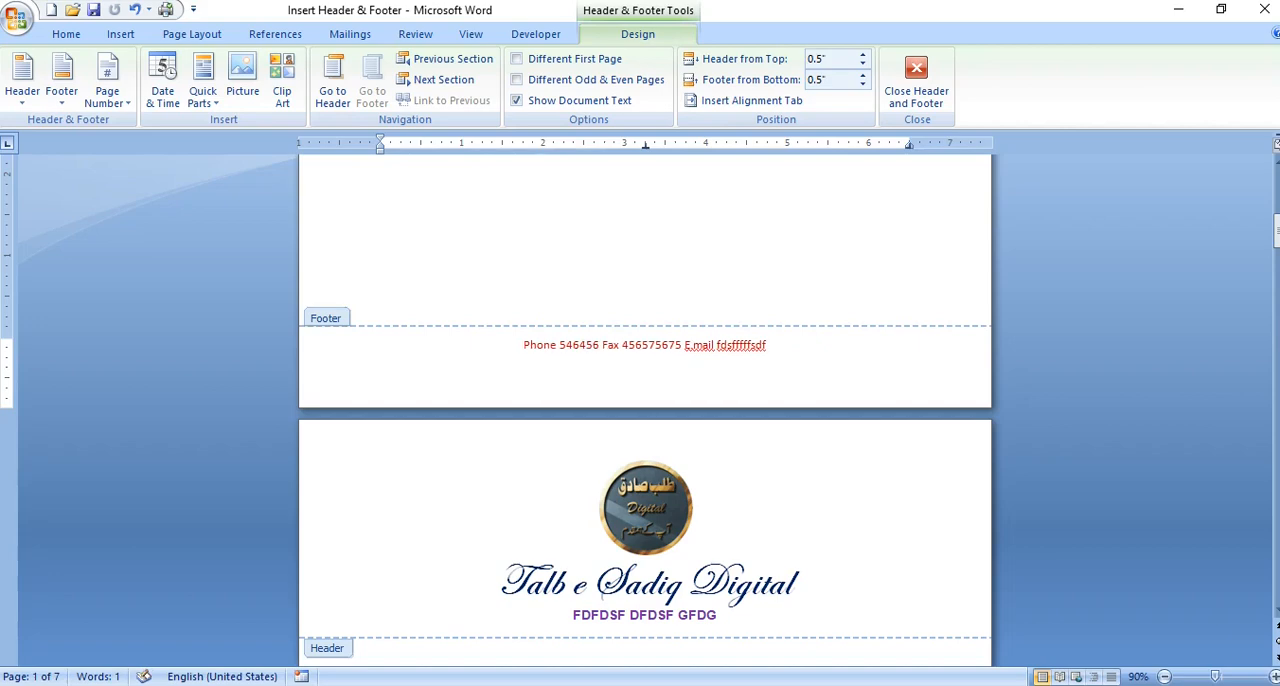
{"action": "double_click", "coordinate": [686, 234]}
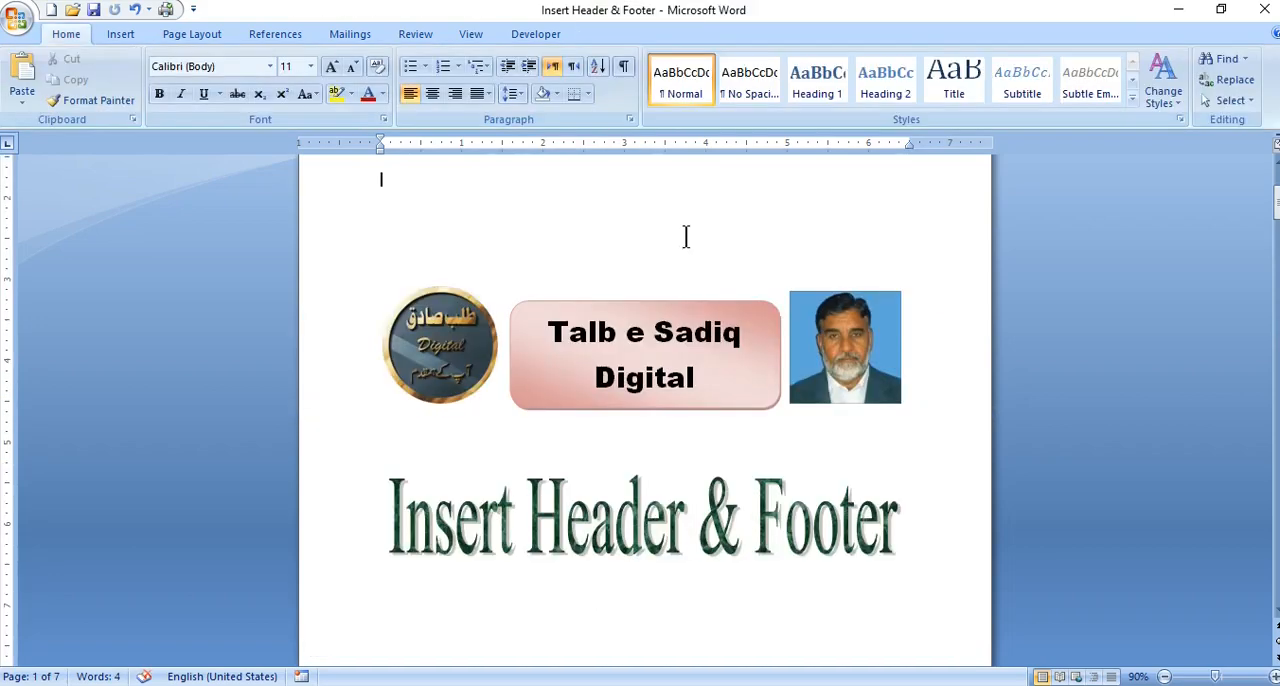
- Delete the entire Phone, Fax and E.mail contact line from the footer
{"action": "scroll", "coordinate": [686, 236], "scroll_direction": "up", "scroll_amount": 3}
{"action": "scroll", "coordinate": [686, 236], "scroll_direction": "down", "scroll_amount": 10}
{"action": "scroll", "coordinate": [686, 236], "scroll_direction": "down", "scroll_amount": 3}
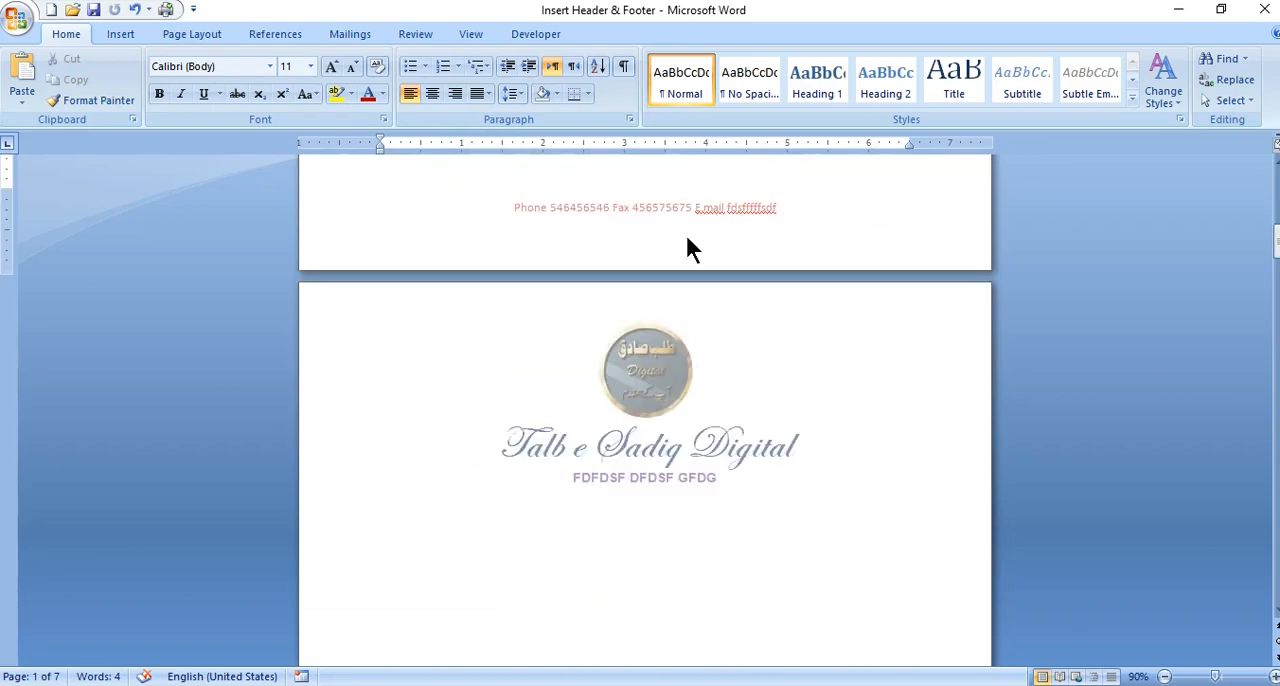
{"action": "scroll", "coordinate": [623, 229], "scroll_direction": "down", "scroll_amount": 15}
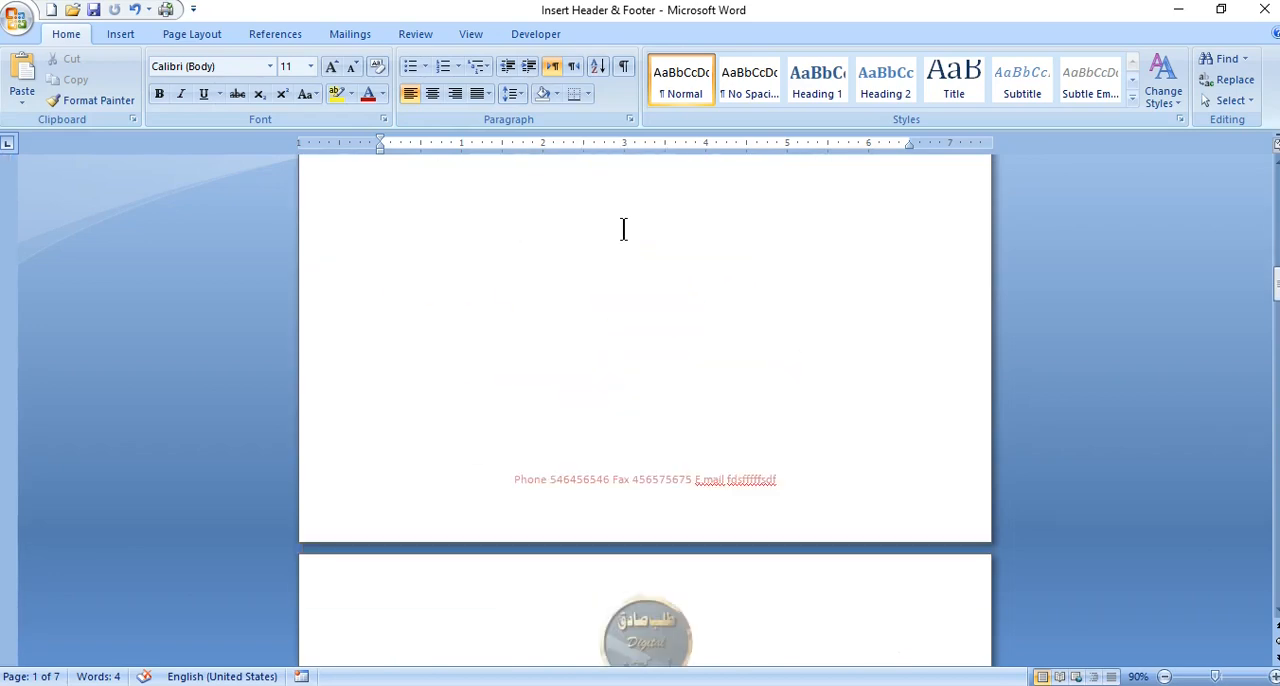
{"action": "scroll", "coordinate": [623, 229], "scroll_direction": "down", "scroll_amount": 3}
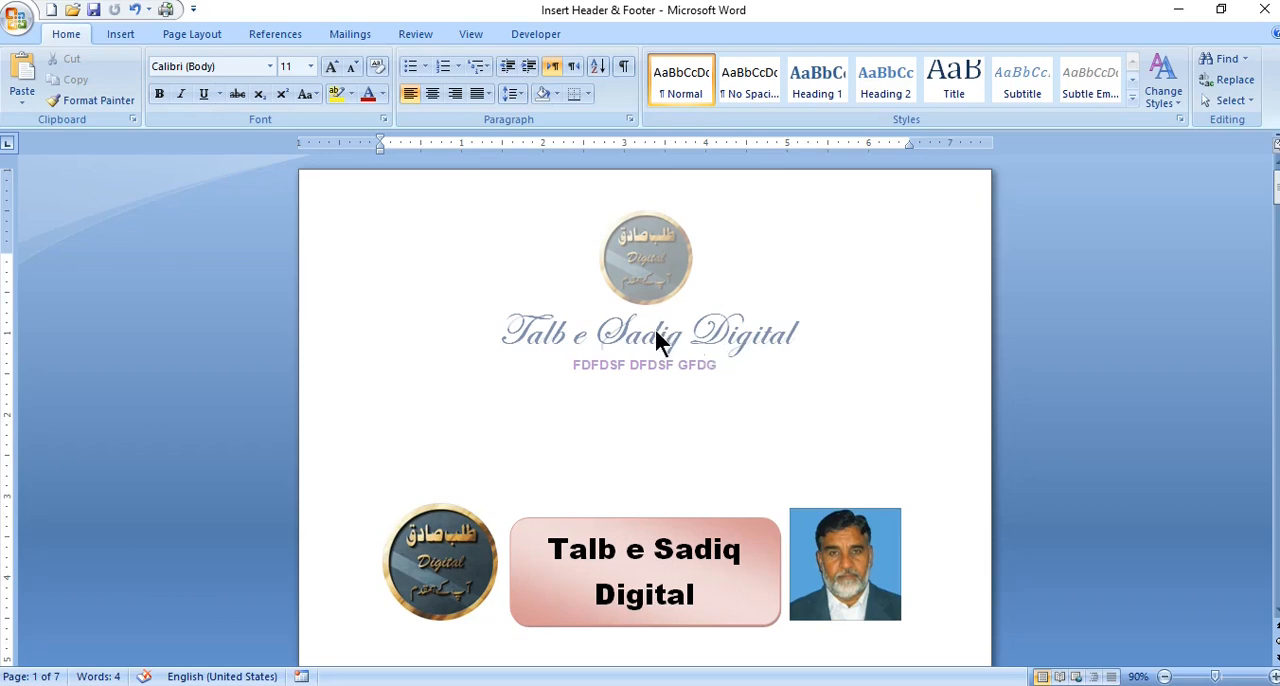
{"action": "scroll", "coordinate": [656, 340], "scroll_direction": "down", "scroll_amount": 15}
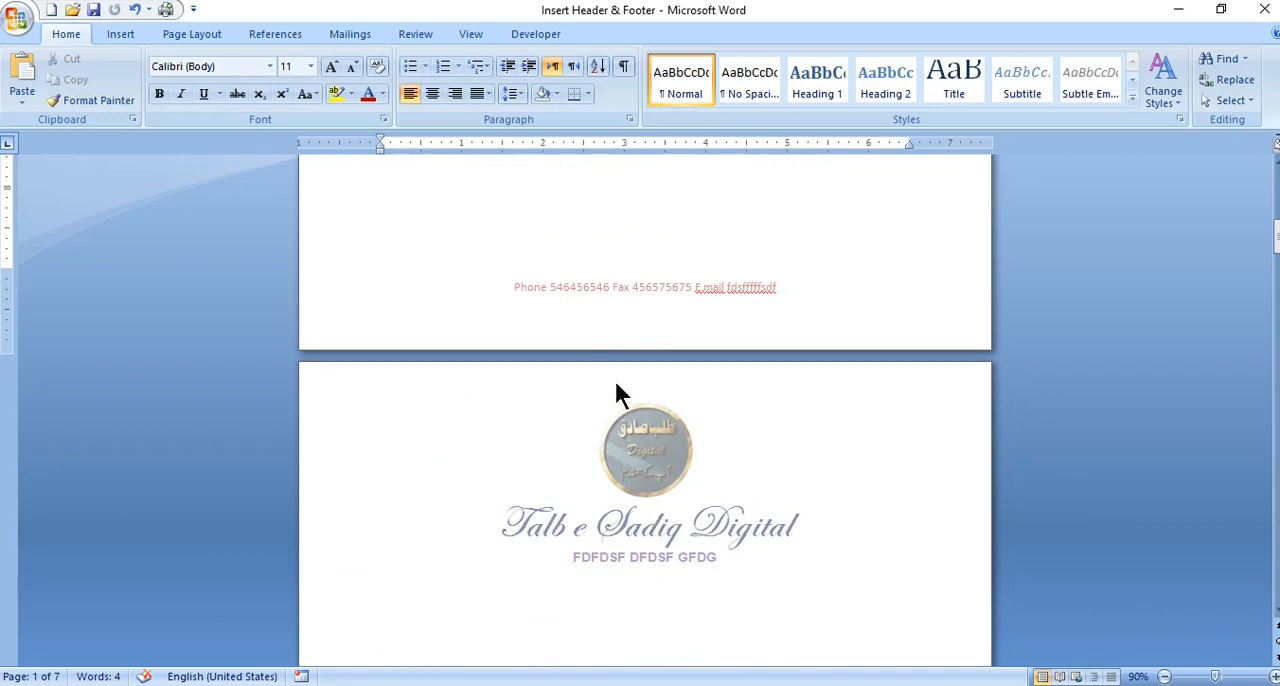
{"action": "double_click", "coordinate": [593, 290]}
{"action": "triple_click", "coordinate": [594, 290]}
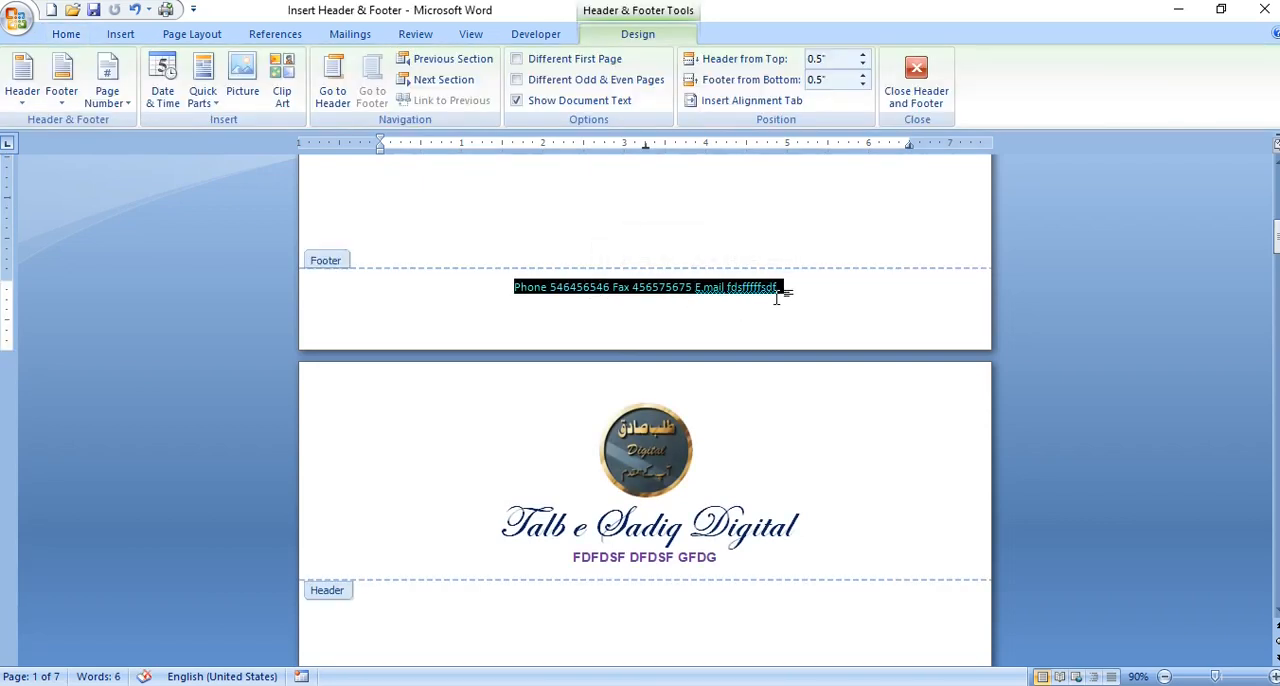
{"action": "key", "text": "Delete"}
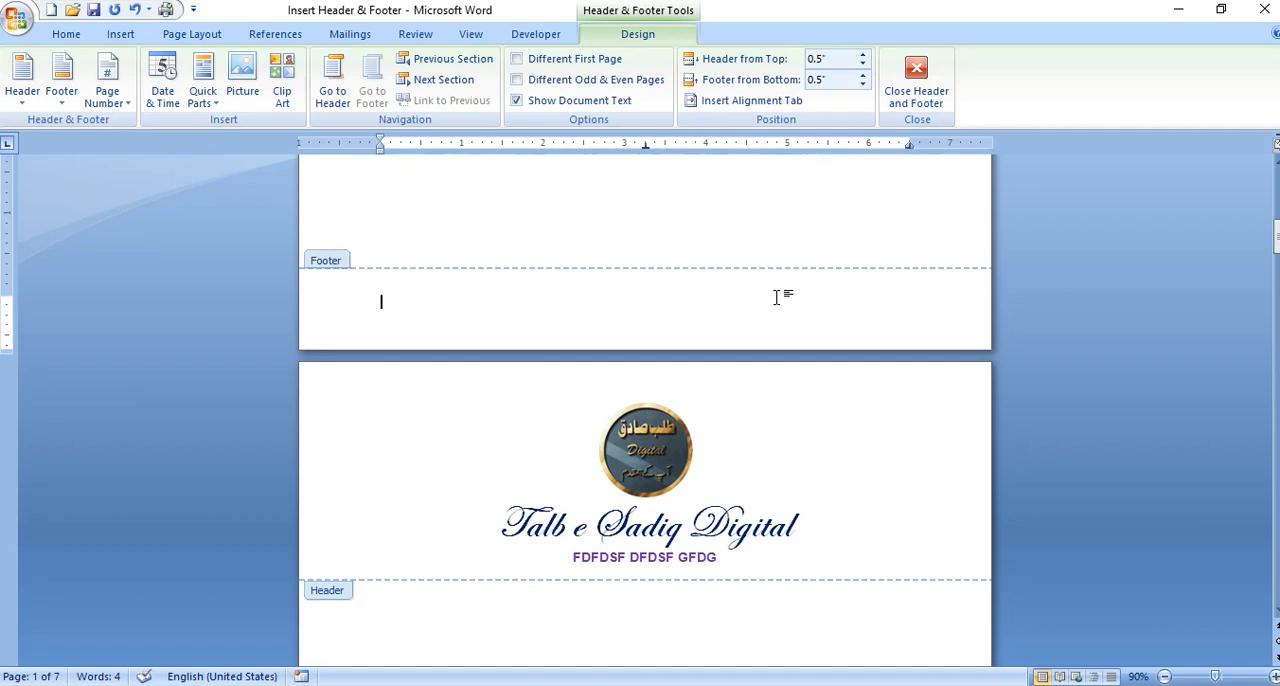
- Delete the circular logo and both lines of title text from the header, and return to the document body
{"action": "left_click", "coordinate": [675, 473]}
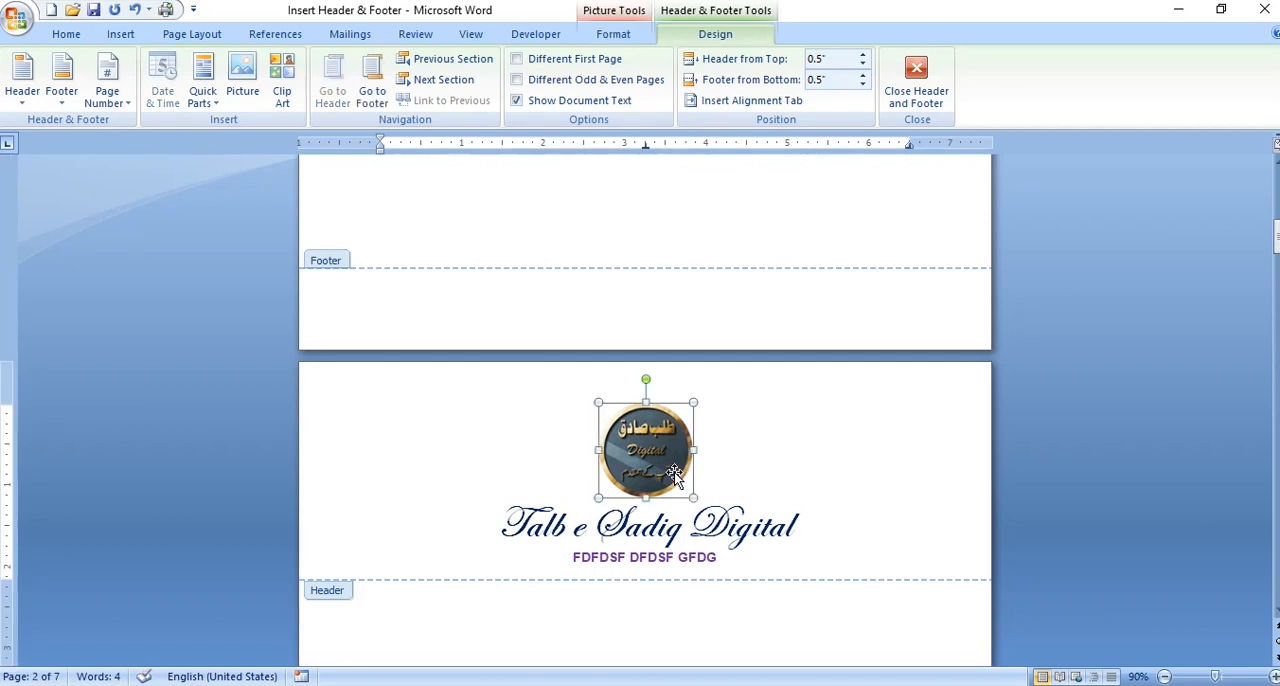
{"action": "key", "text": "Delete"}
{"action": "left_click_drag", "start_coordinate": [731, 518], "coordinate": [505, 472]}
{"action": "key", "text": "Delete"}
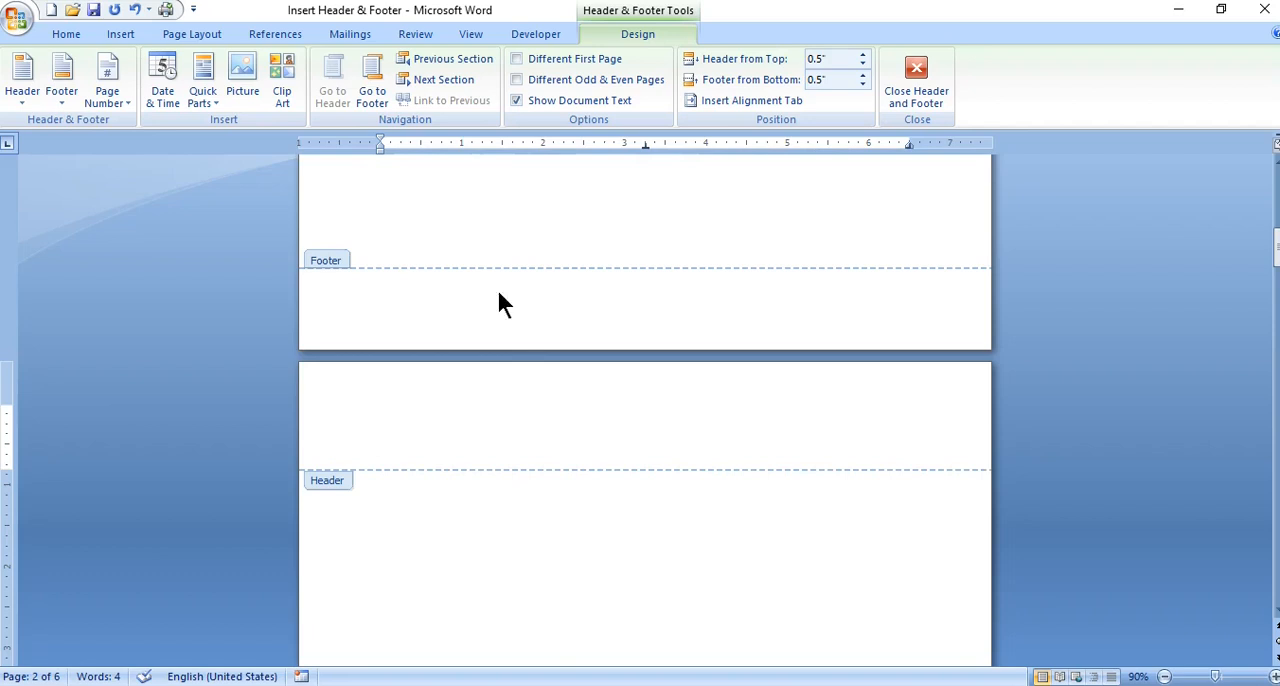
{"action": "double_click", "coordinate": [531, 210]}
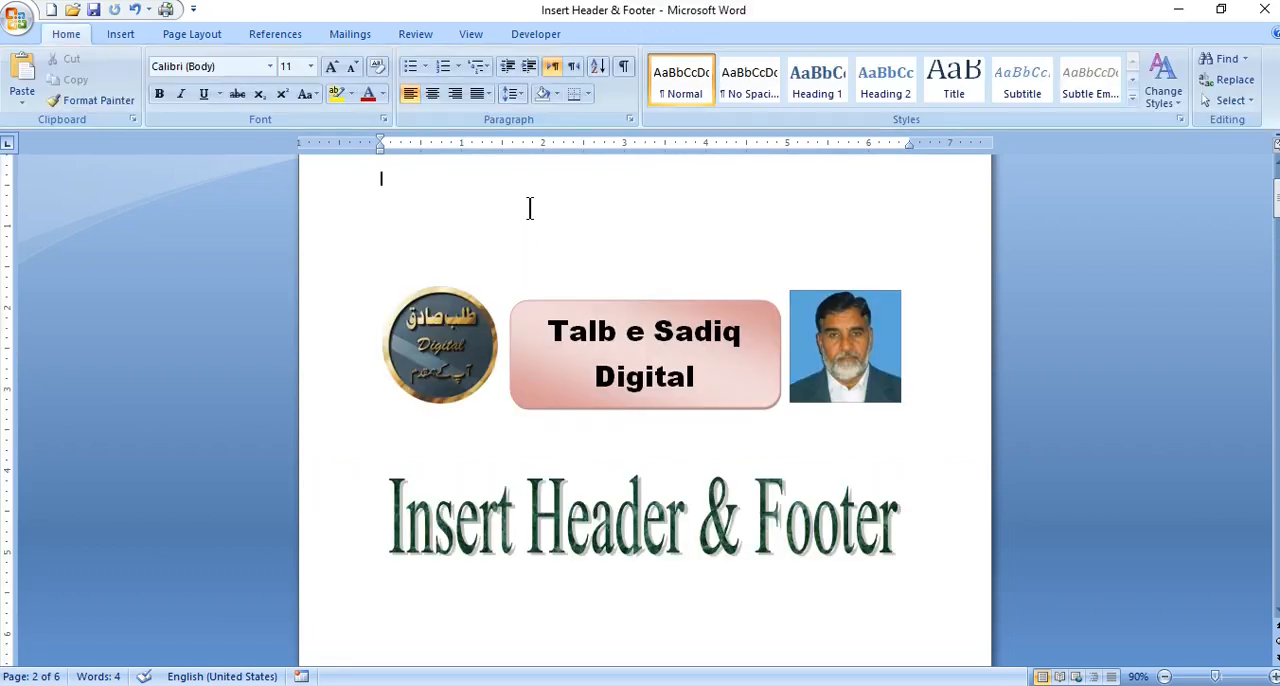
- Check the document's pages for any remaining header or footer content
{"action": "scroll", "coordinate": [531, 210], "scroll_direction": "up", "scroll_amount": 2}
{"action": "scroll", "coordinate": [529, 206], "scroll_direction": "down", "scroll_amount": 20}
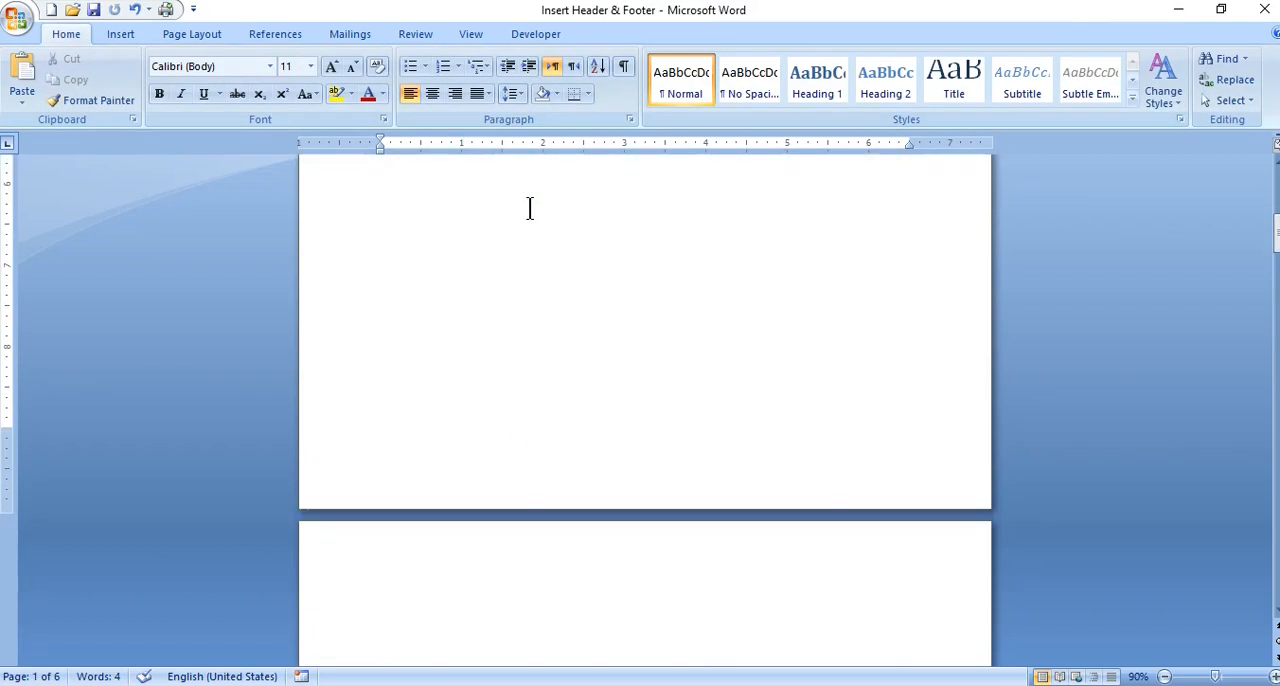
{"action": "scroll", "coordinate": [530, 208], "scroll_direction": "down", "scroll_amount": 15}
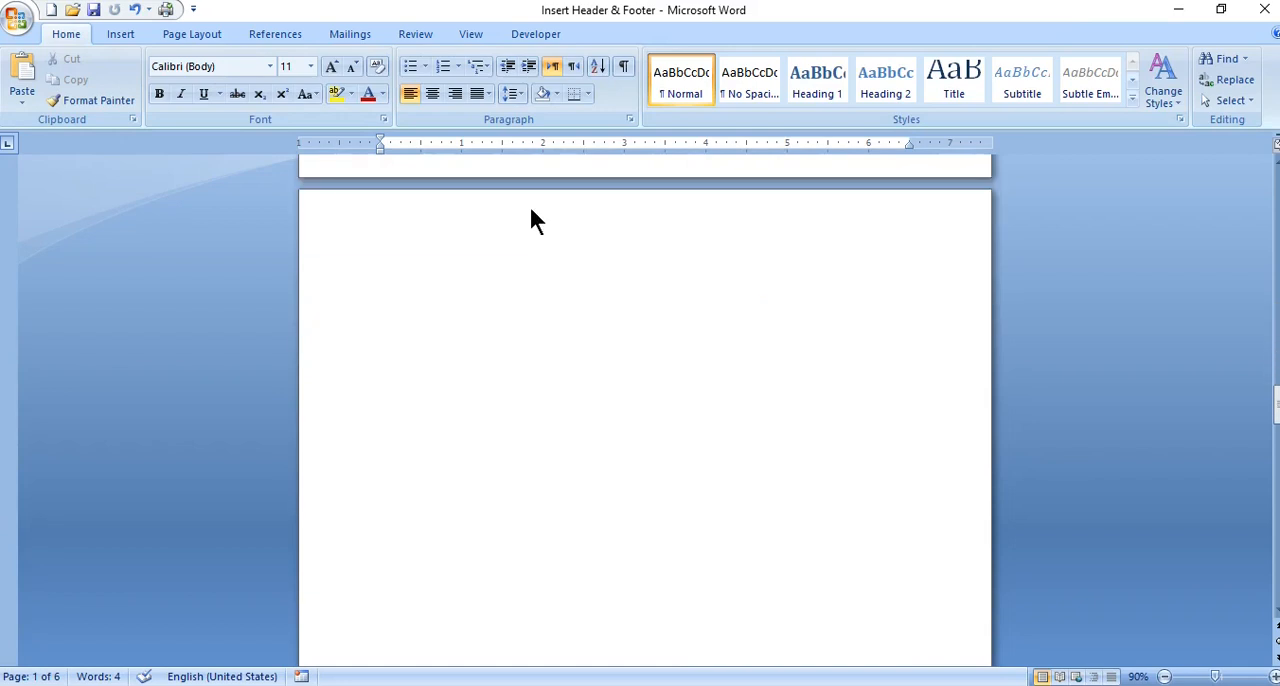
{"action": "scroll", "coordinate": [530, 208], "scroll_direction": "up", "scroll_amount": 20}
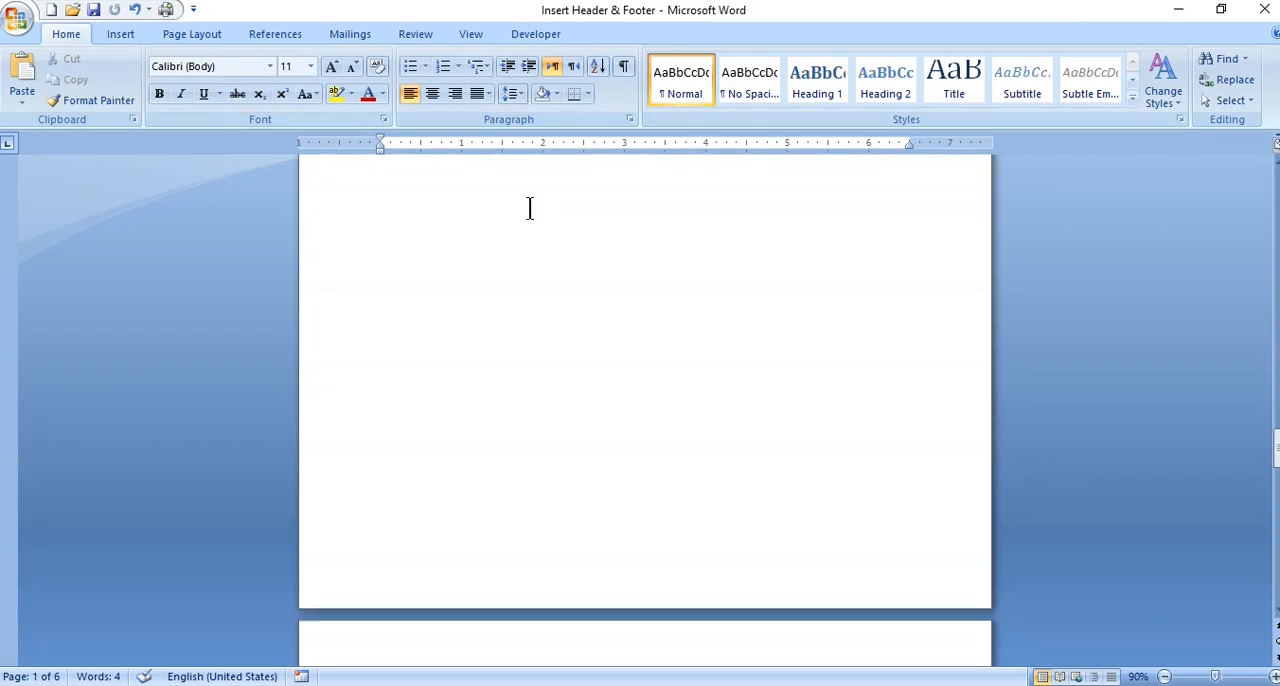
{"action": "scroll", "coordinate": [531, 212], "scroll_direction": "up", "scroll_amount": 10}
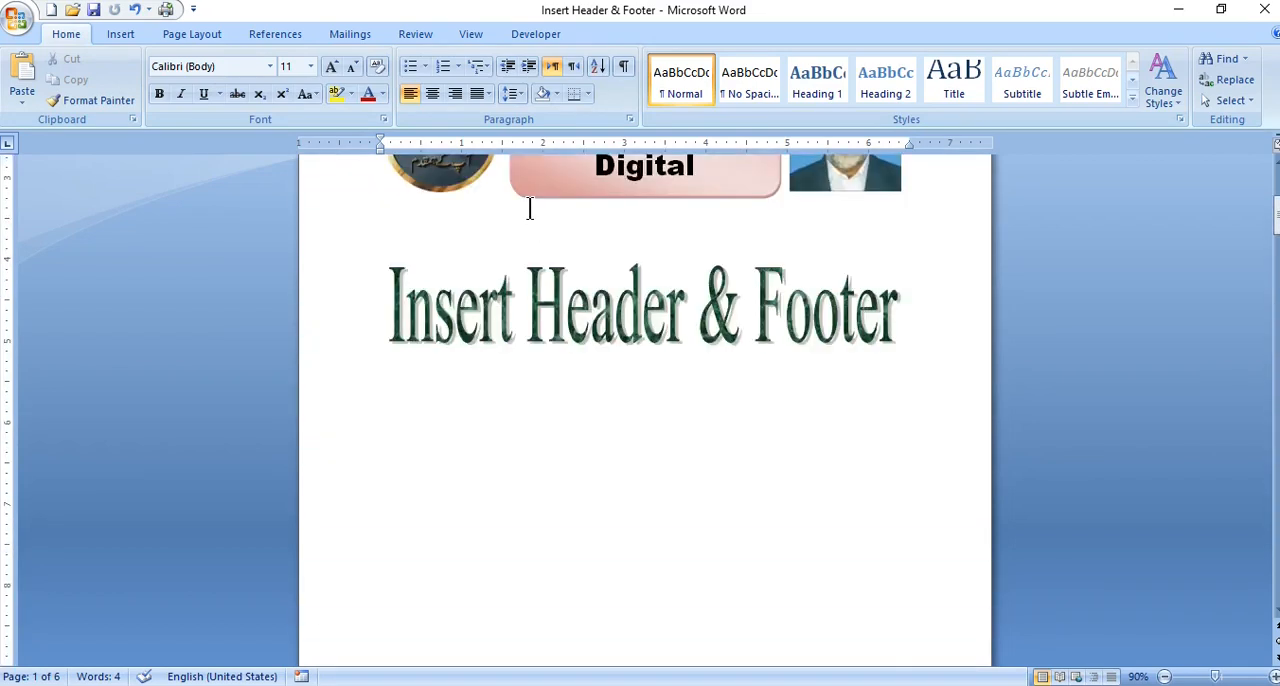